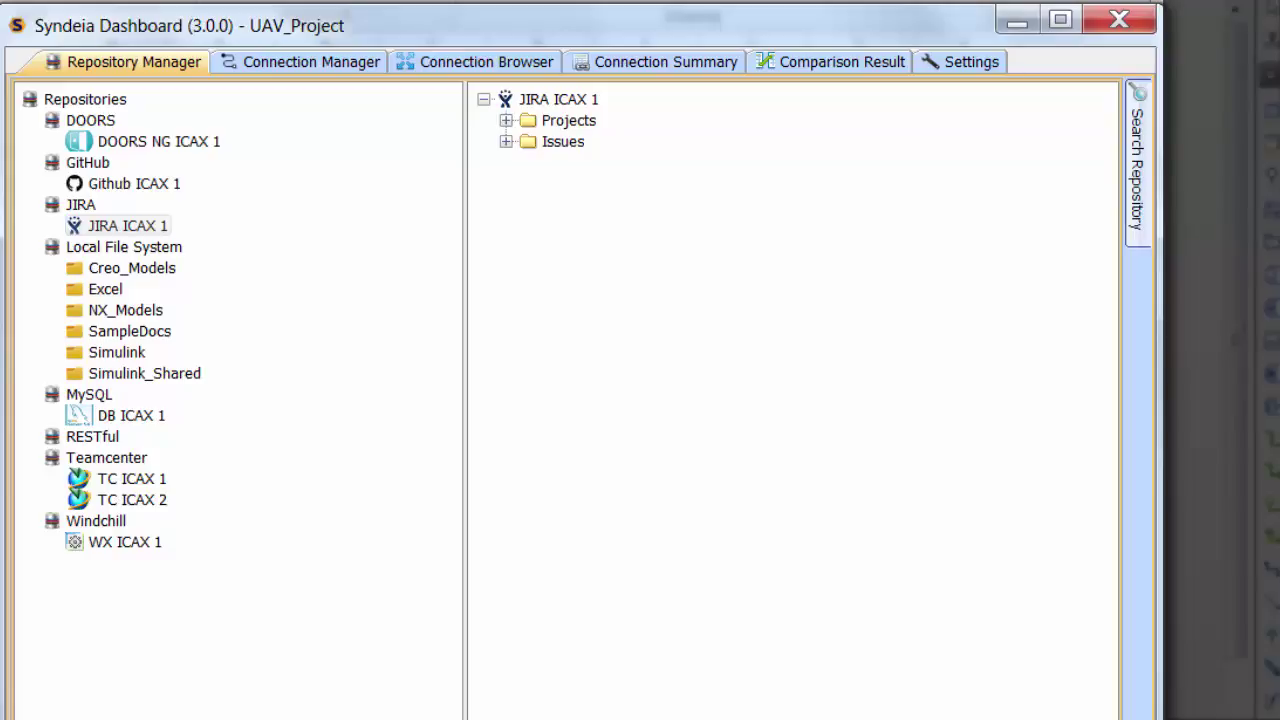
# Expand JIRA ICAX 1's Projects and Issues nodes to list the SYN and SDB issues.
pyautogui.click(506, 120)
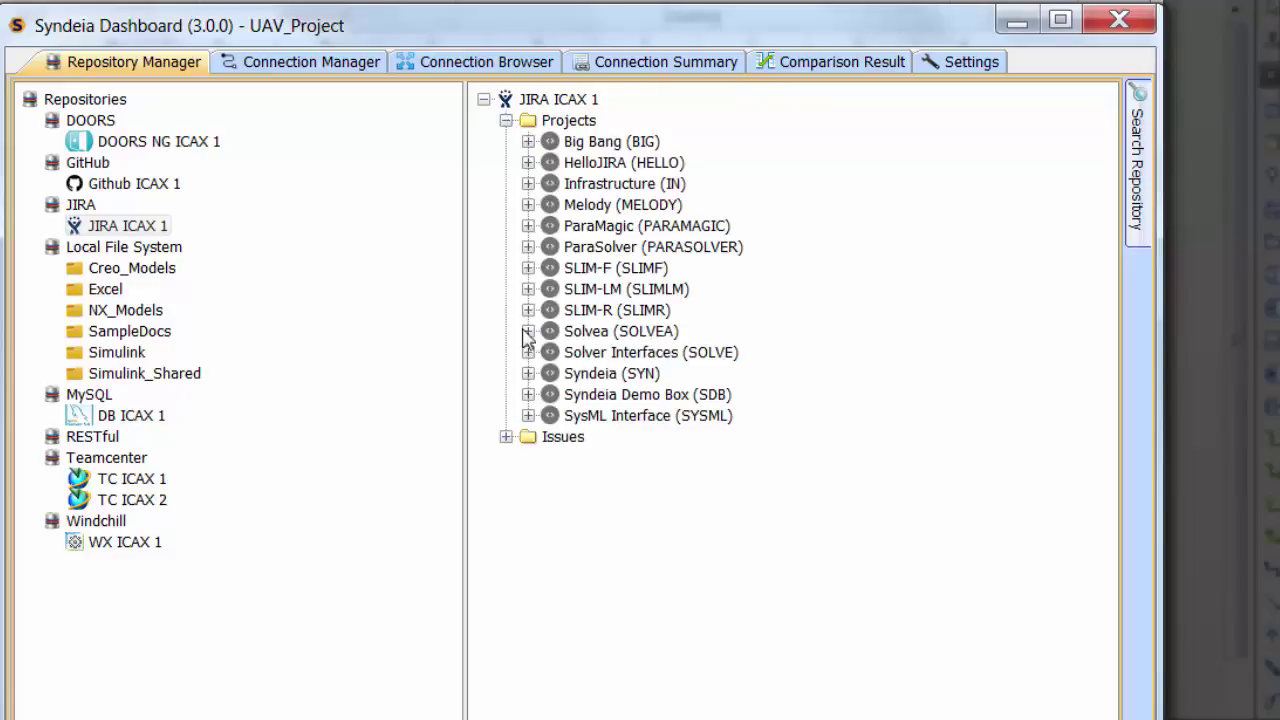
pyautogui.click(507, 437)
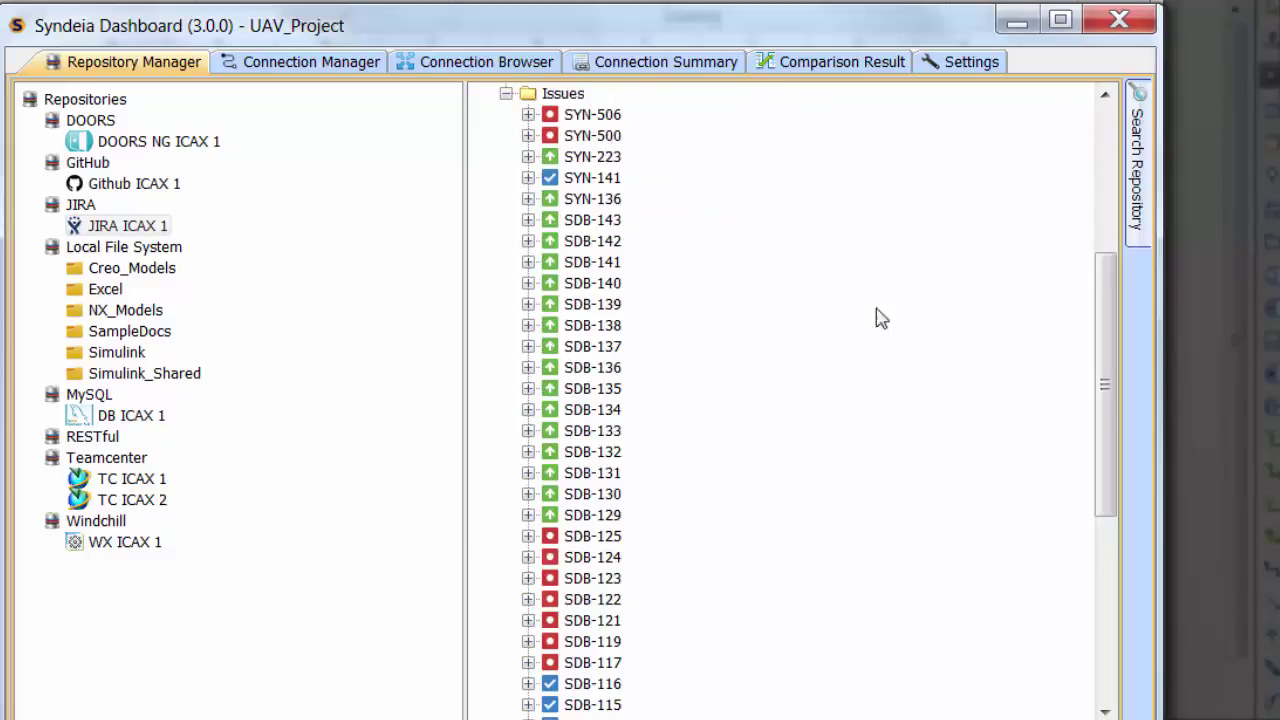
pyautogui.moveTo(1101, 286); pyautogui.dragTo(1114, 143)
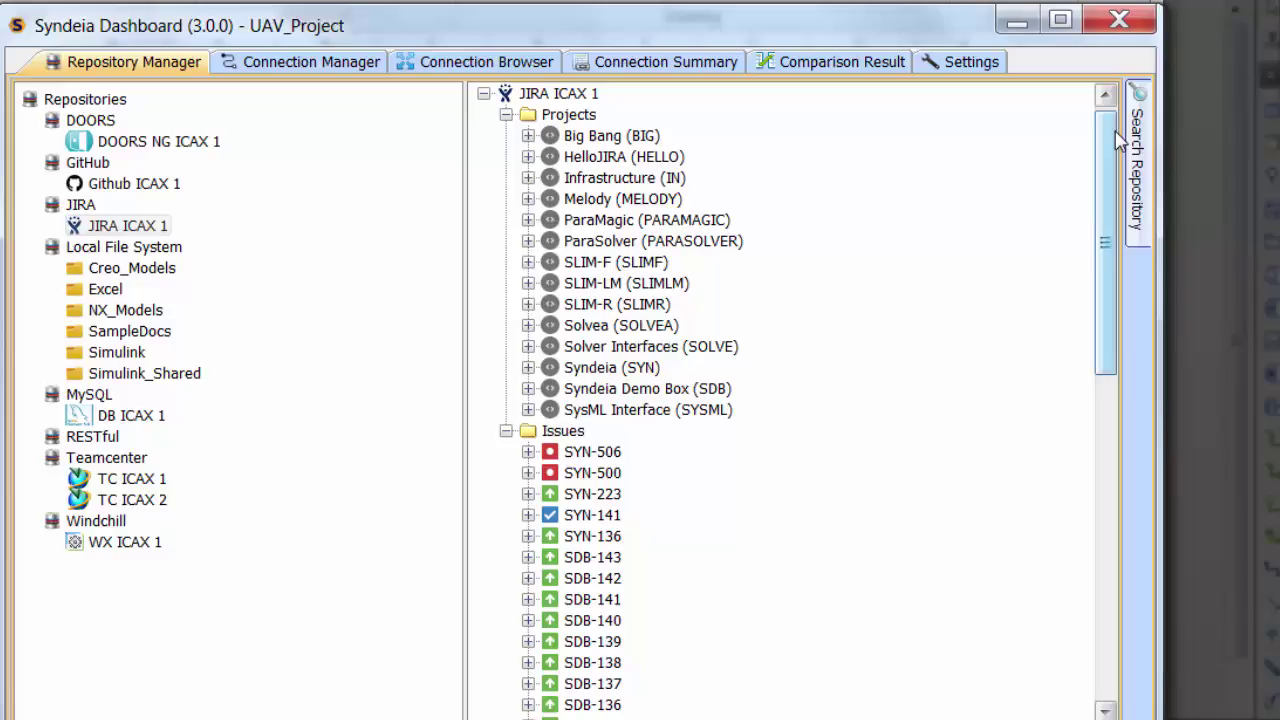
# In Connection Manager, choose Reference and list JIRA ICAX 1 Issues beside source UAV Endurance.
pyautogui.click(318, 64)
pyautogui.click(538, 139)
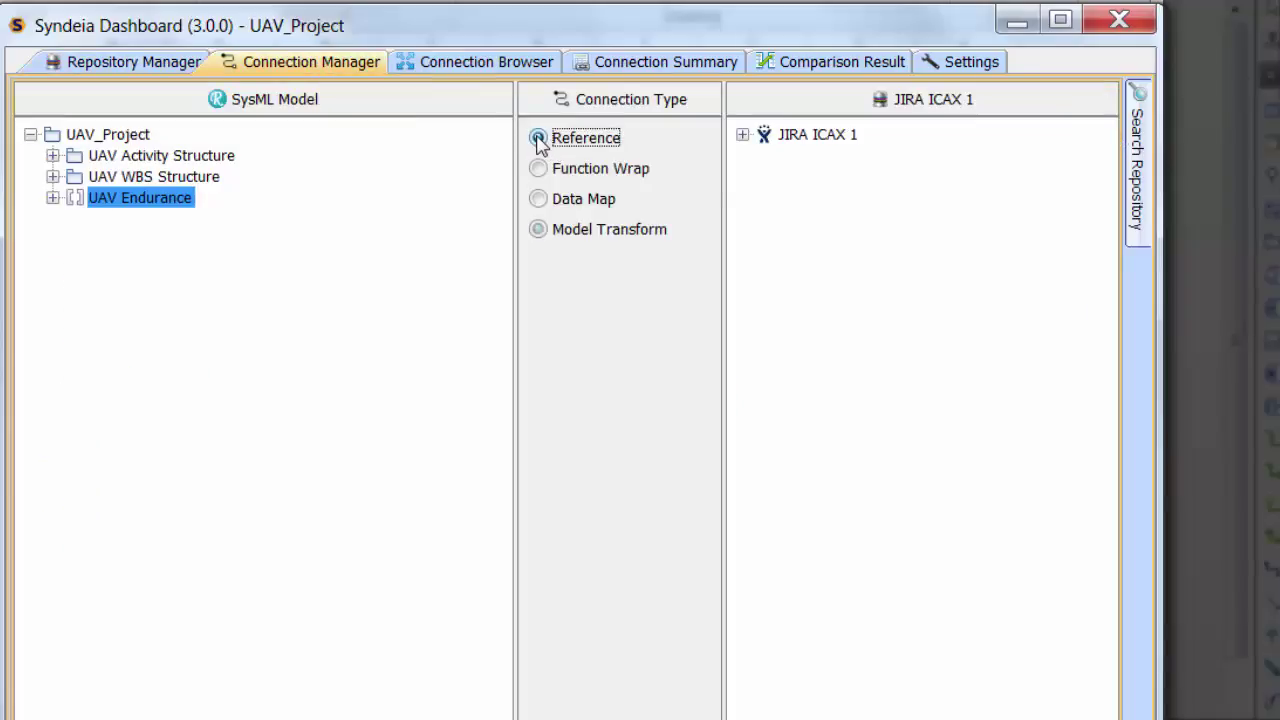
pyautogui.click(743, 135)
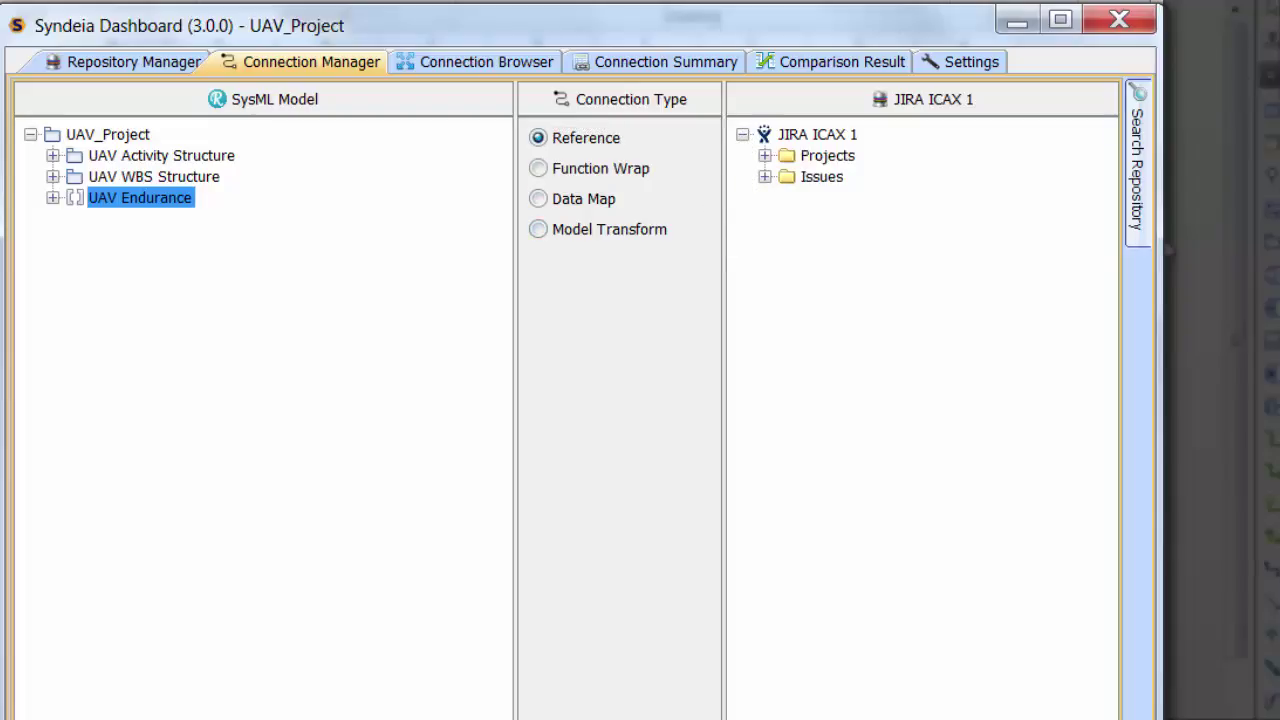
pyautogui.click(765, 177)
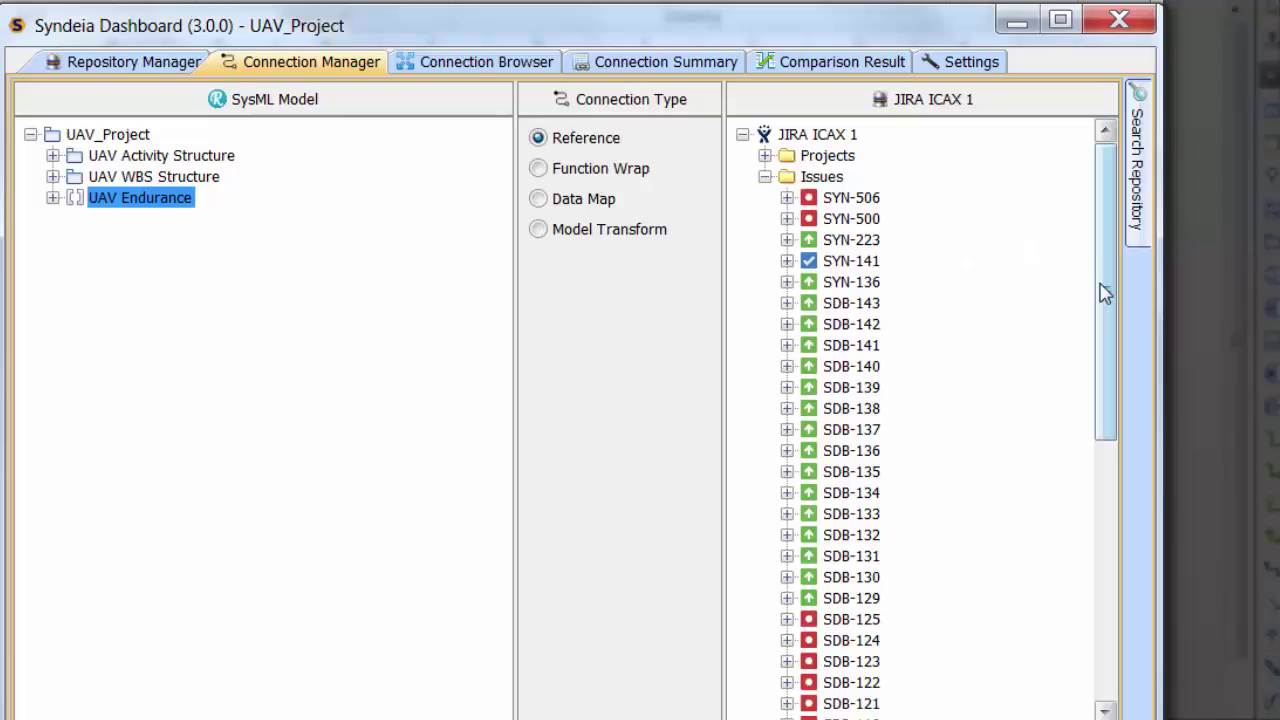
pyautogui.moveTo(1104, 286)
pyautogui.mouseDown()
pyautogui.moveTo(1118, 325)
pyautogui.moveTo(1103, 500)
pyautogui.mouseUp()
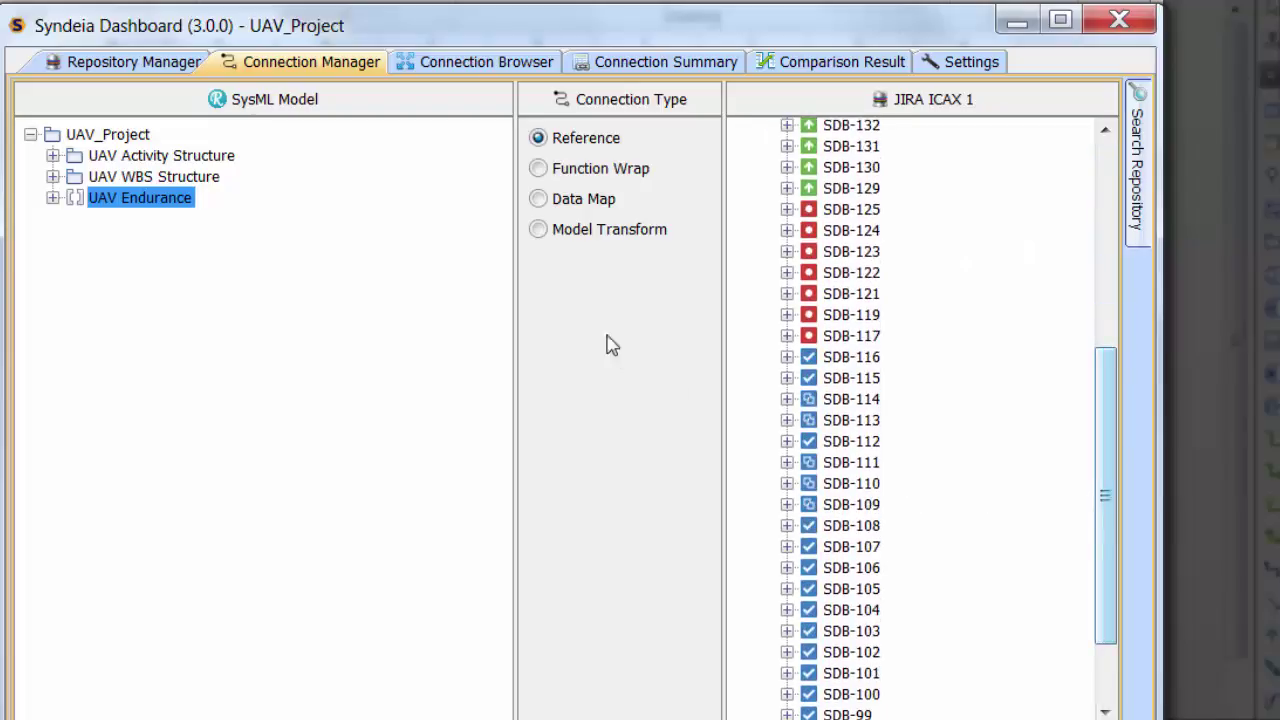
pyautogui.moveTo(77, 203)
pyautogui.mouseDown()
pyautogui.moveTo(217, 252)
pyautogui.moveTo(815, 700)
pyautogui.mouseUp()
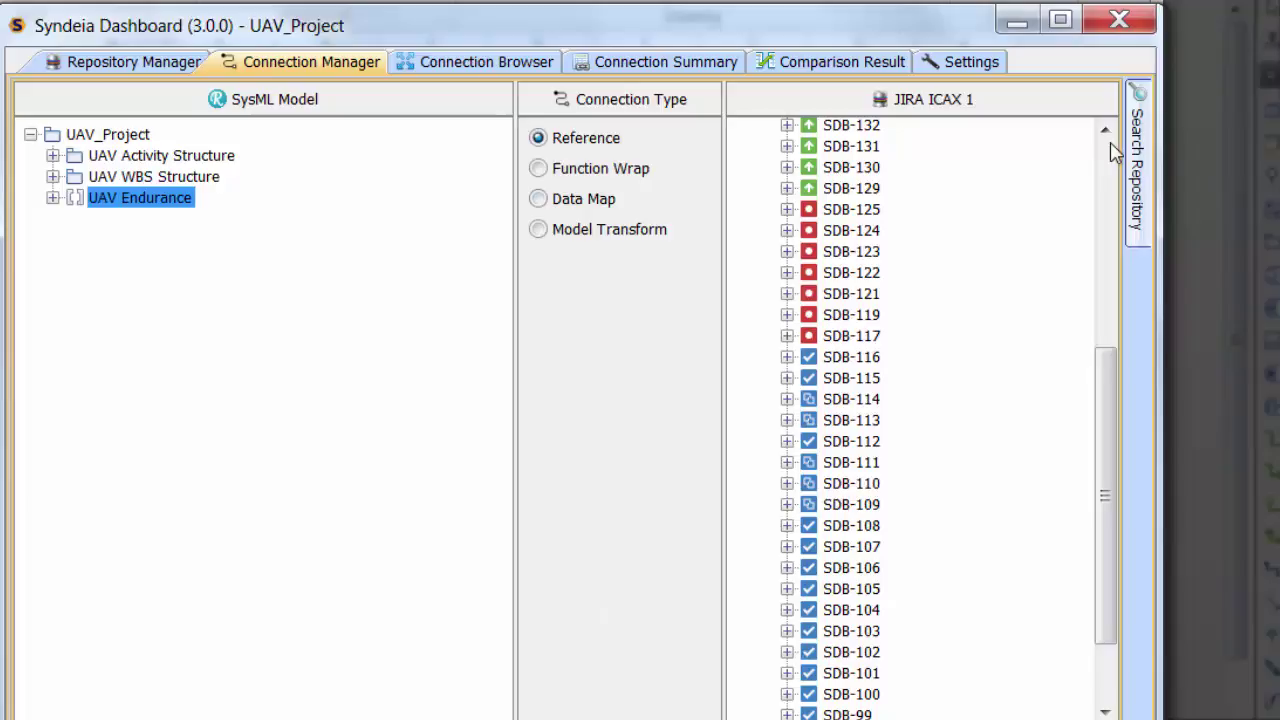
# Drag UAV Endurance onto Syndeia Demo Box to generate reference-connected issue SDB-144.
pyautogui.click(1108, 145)
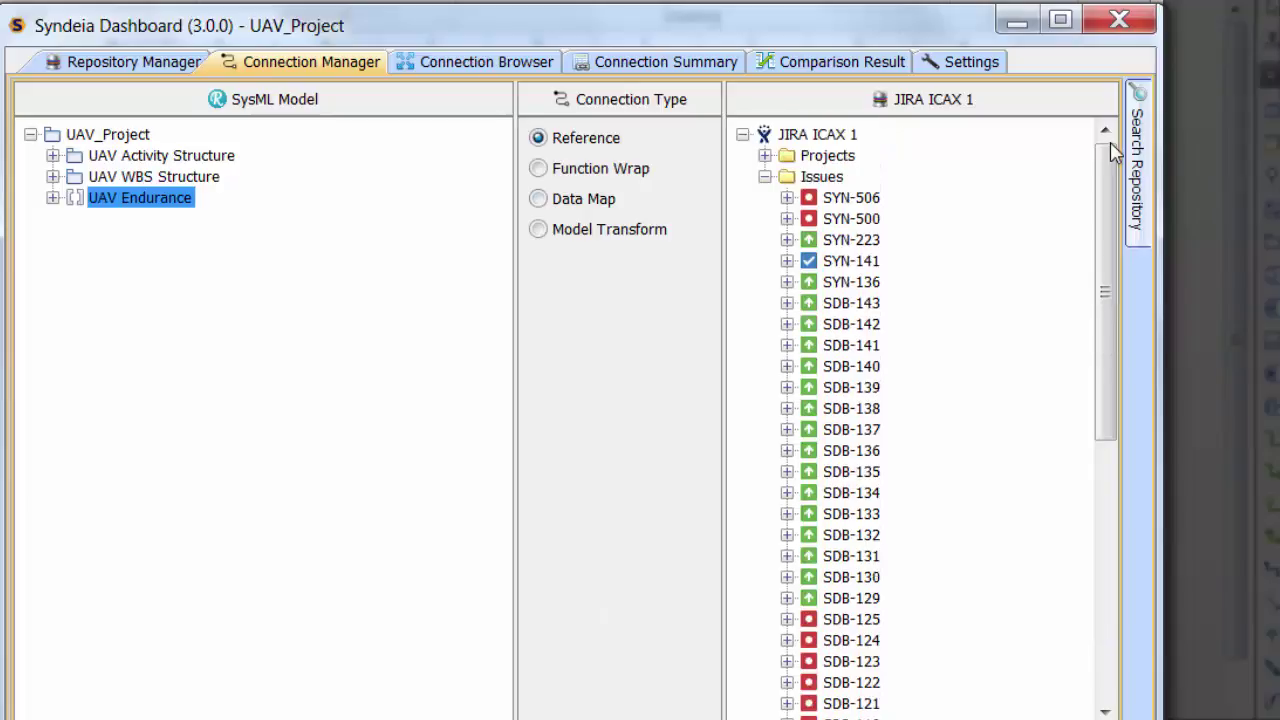
pyautogui.click(764, 156)
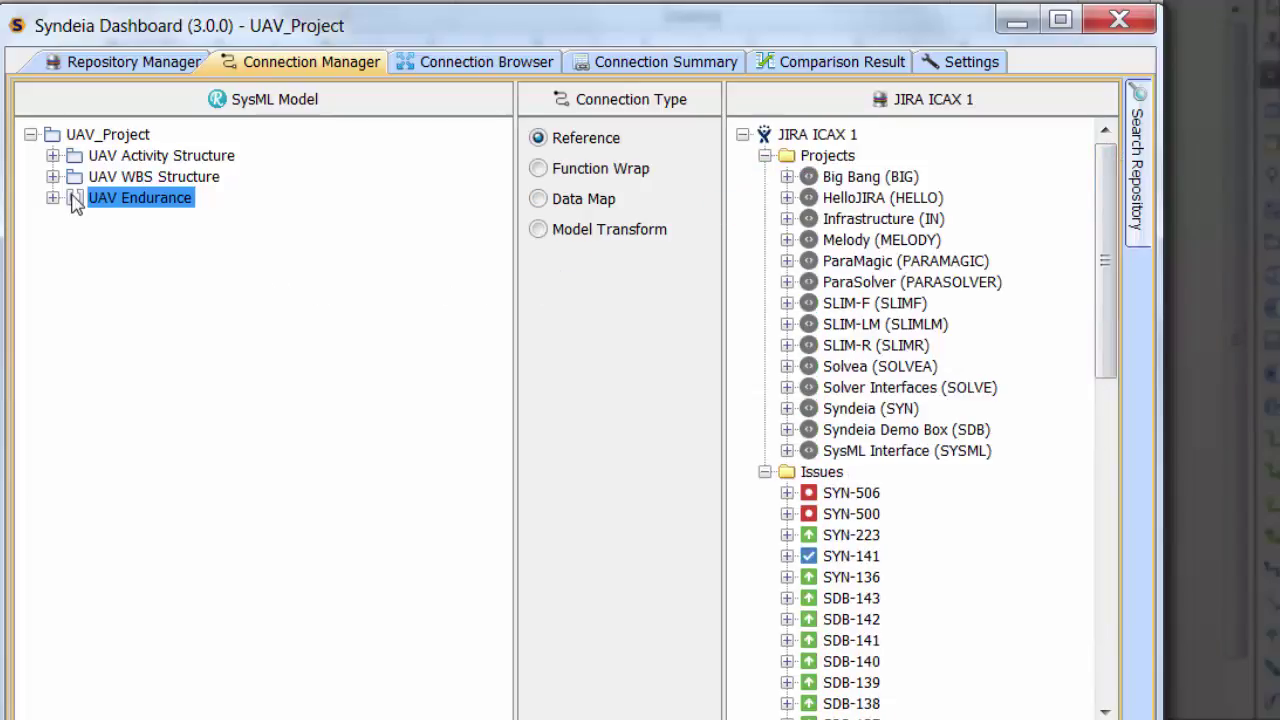
pyautogui.moveTo(75, 200); pyautogui.dragTo(828, 430)
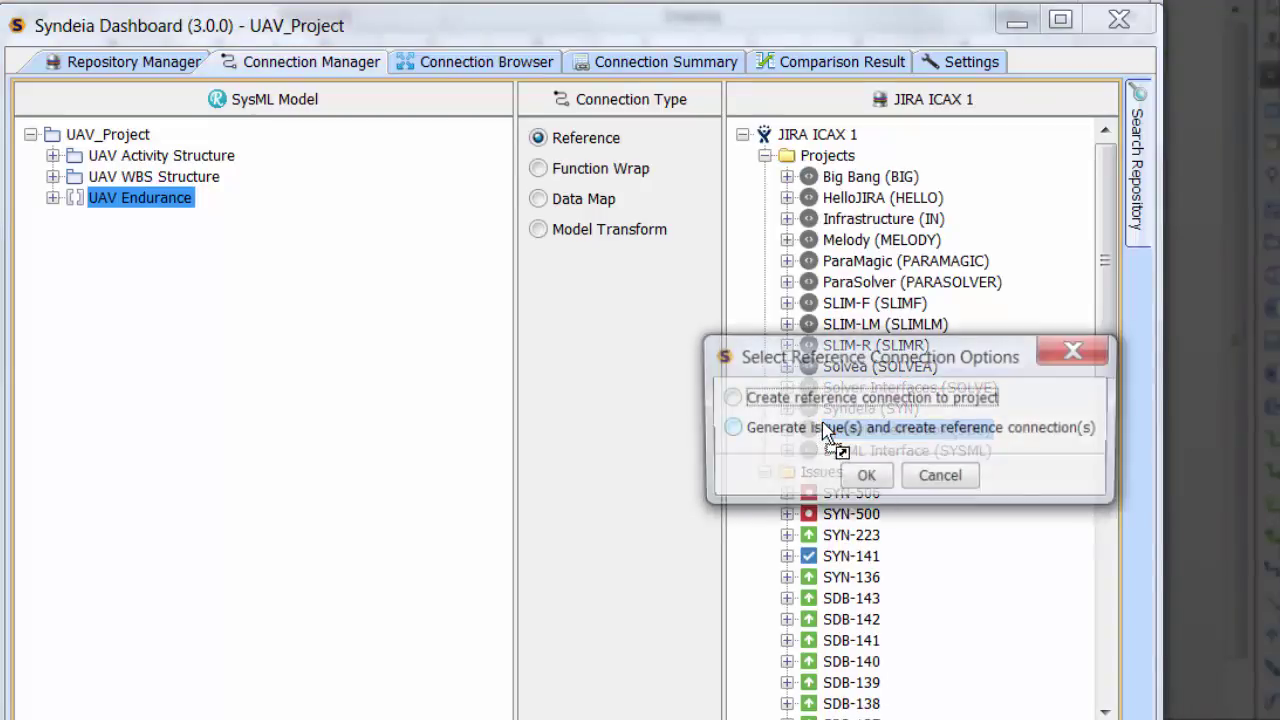
pyautogui.click(728, 429)
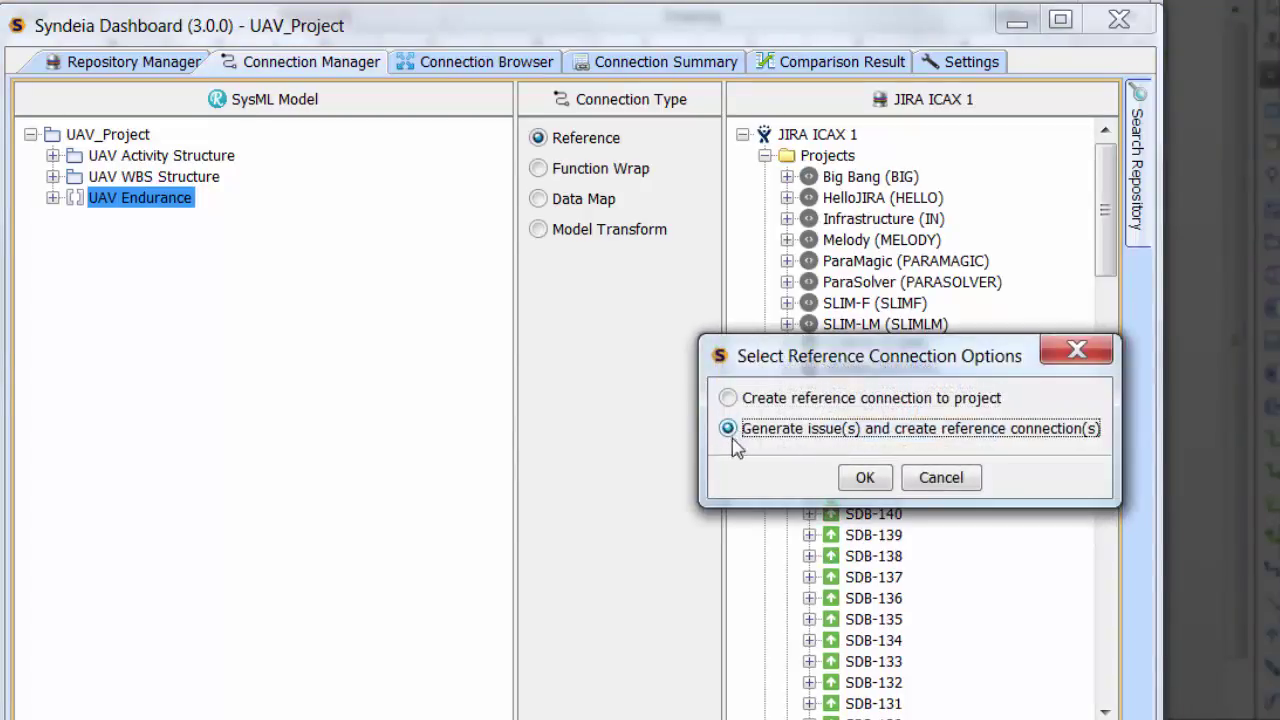
pyautogui.click(864, 478)
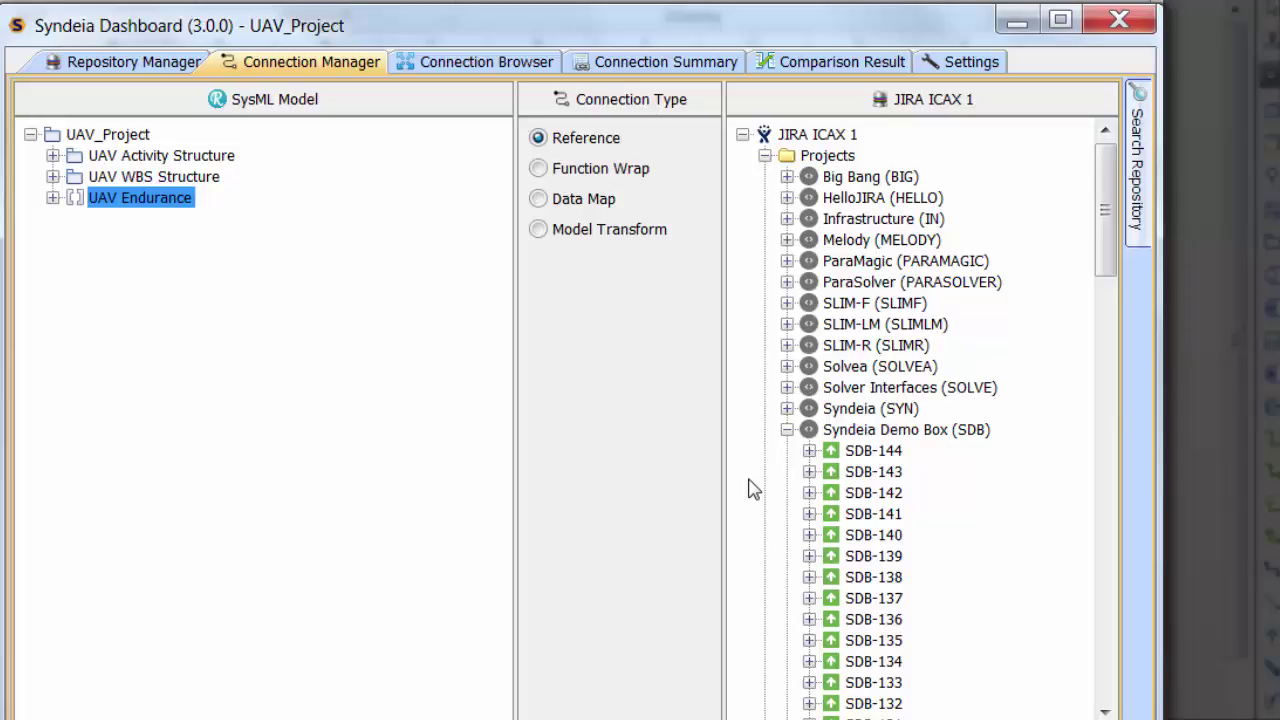
# Data-map SDB-143 into UAV_Project, generating block Plant Control and Safety Software.
pyautogui.click(540, 200)
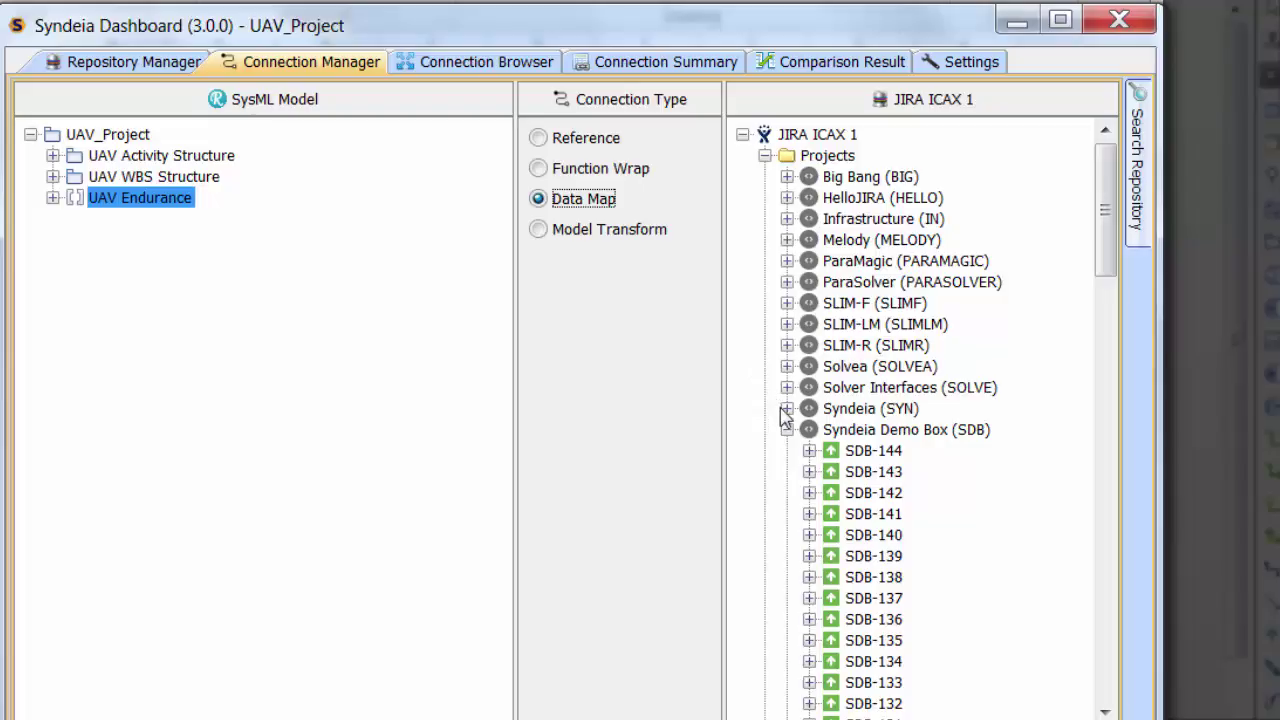
pyautogui.moveTo(848, 478); pyautogui.dragTo(372, 300)
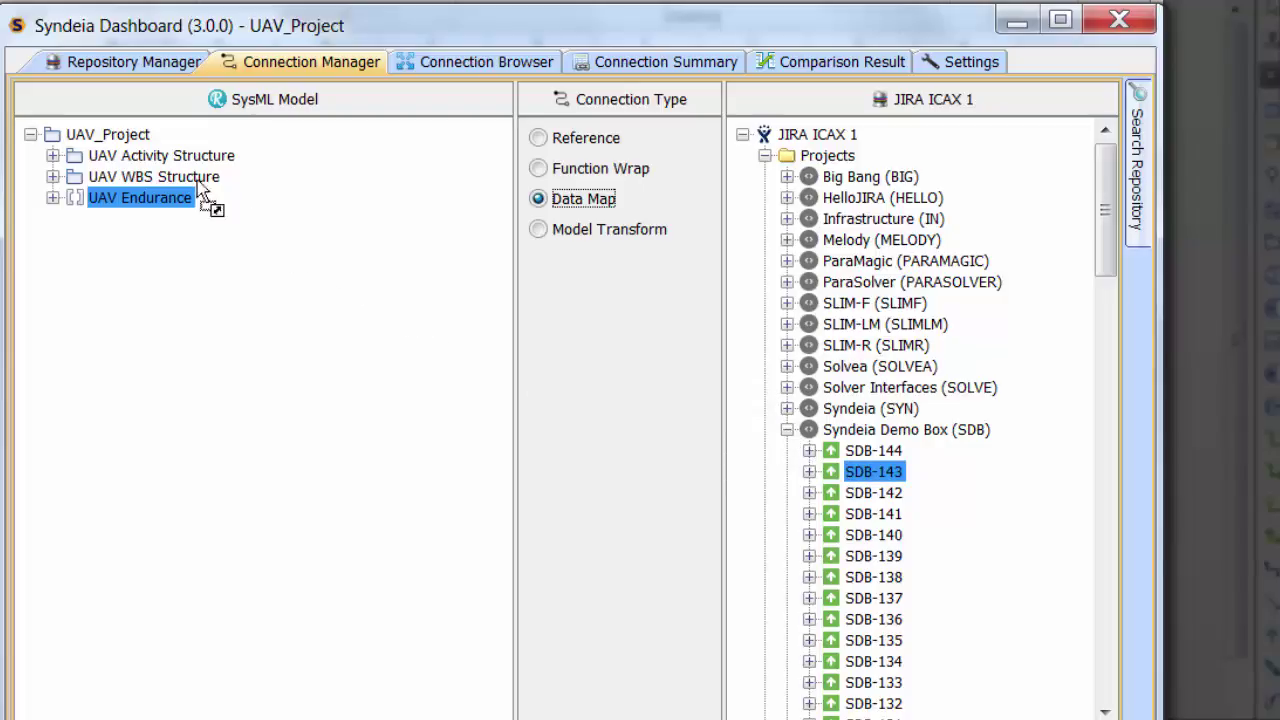
pyautogui.moveTo(372, 300); pyautogui.dragTo(145, 148)
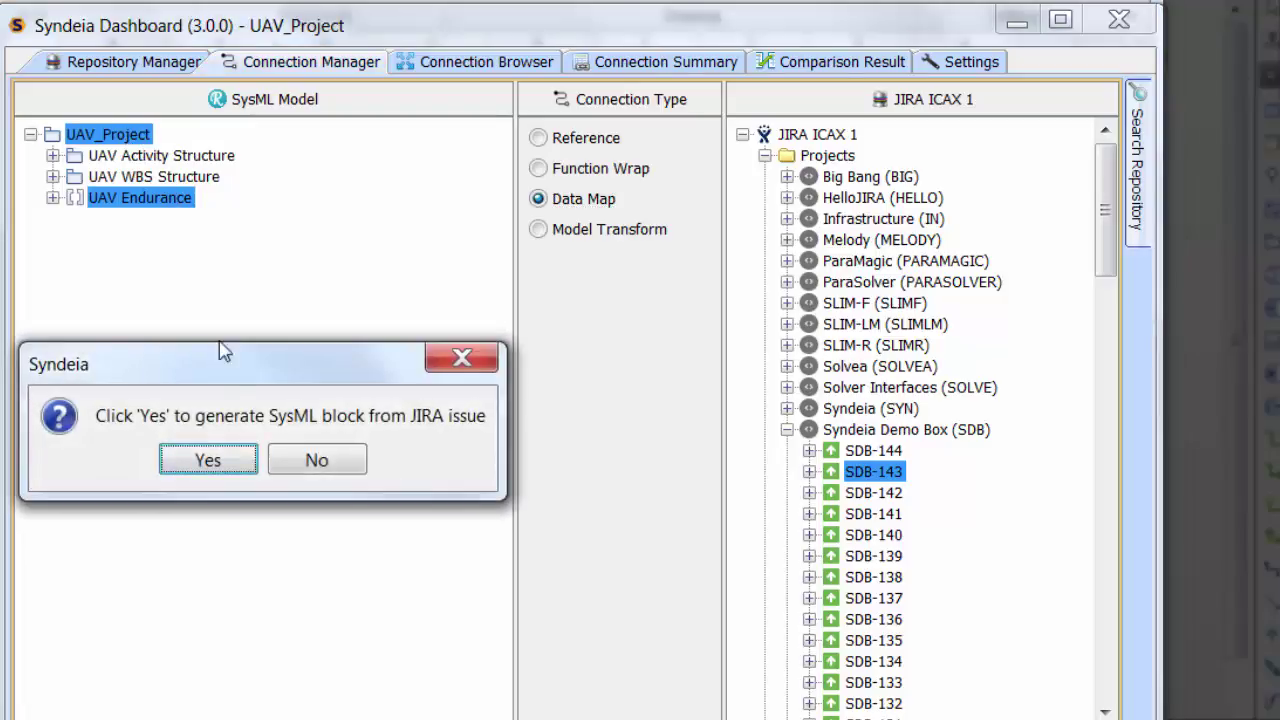
pyautogui.click(219, 463)
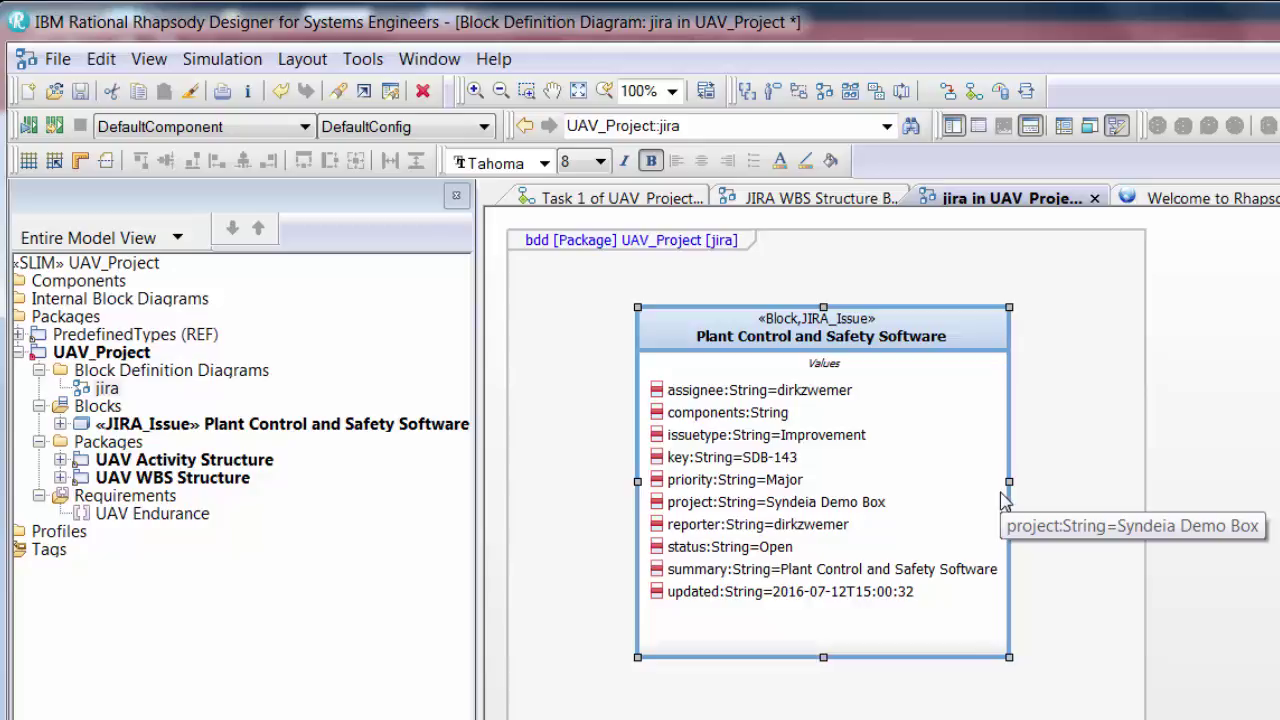
# Switch Rhapsody to the 'JIRA WBS Structure BDD' diagram.
pyautogui.click(838, 193)
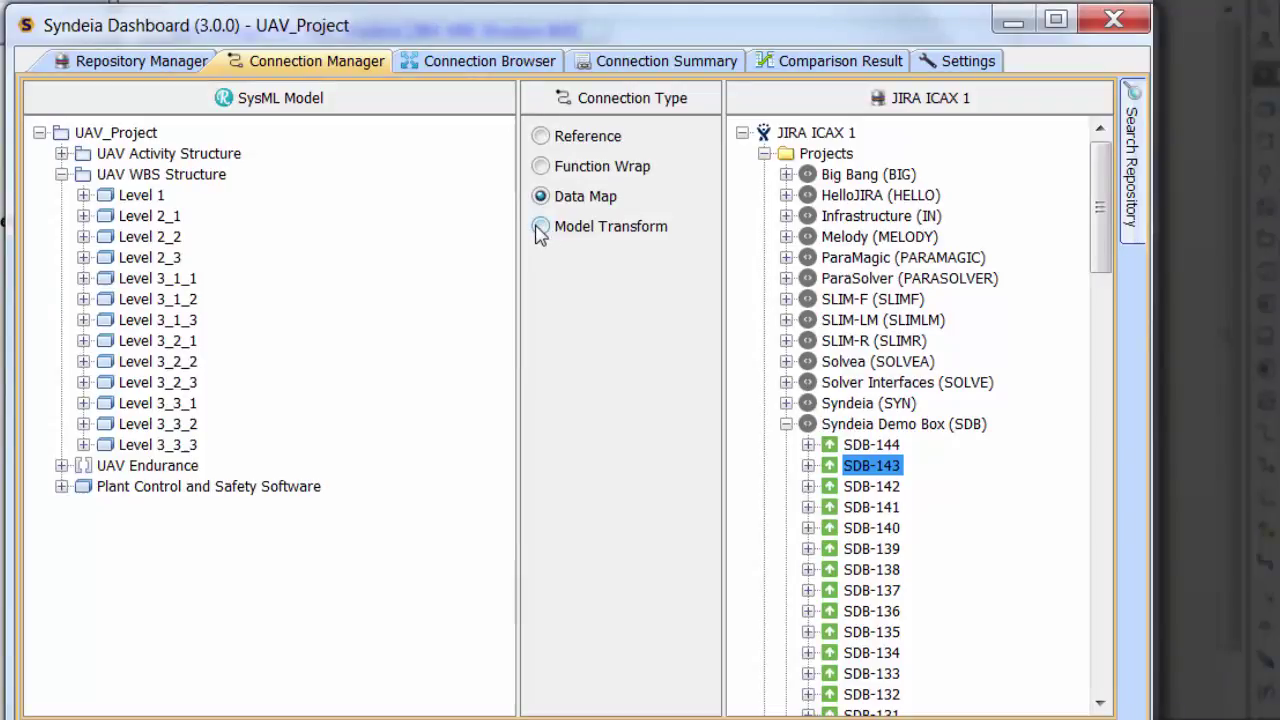
# Model-transform the Level 1 block hierarchy into JIRA issues in the JIRA project.
pyautogui.click(540, 228)
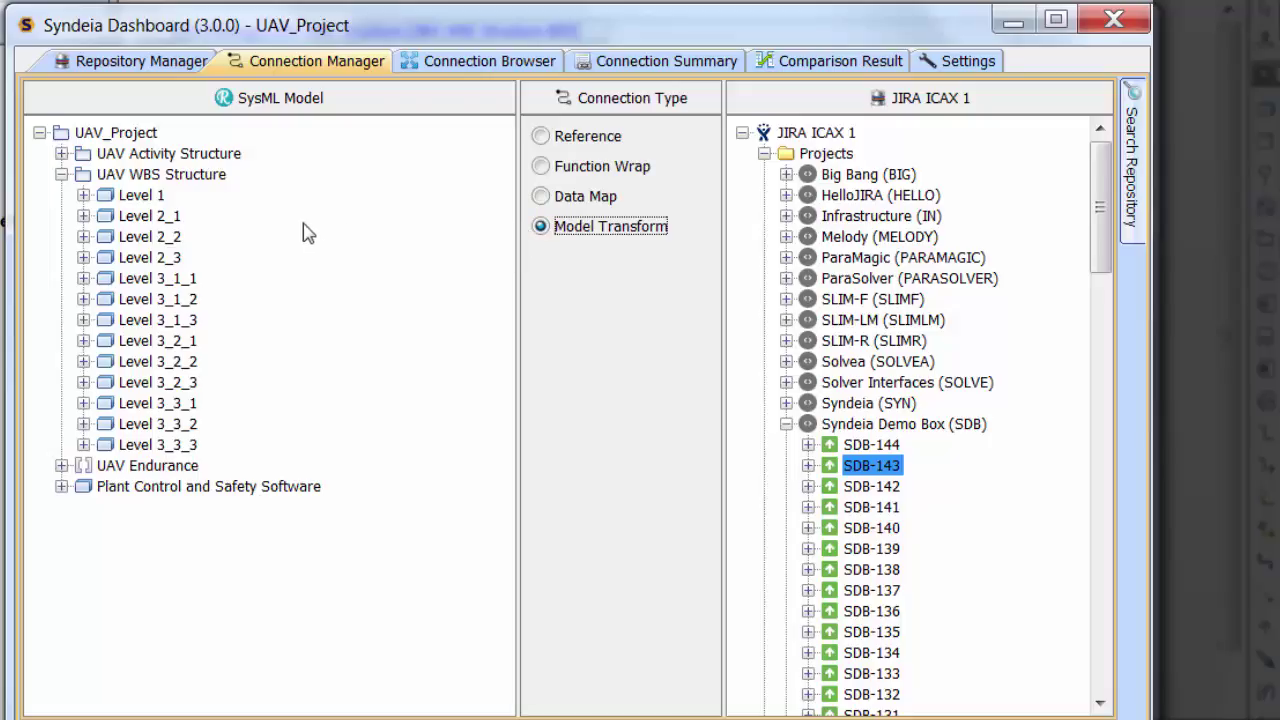
pyautogui.moveTo(122, 198)
pyautogui.mouseDown()
pyautogui.moveTo(658, 318)
pyautogui.moveTo(826, 424)
pyautogui.mouseUp()
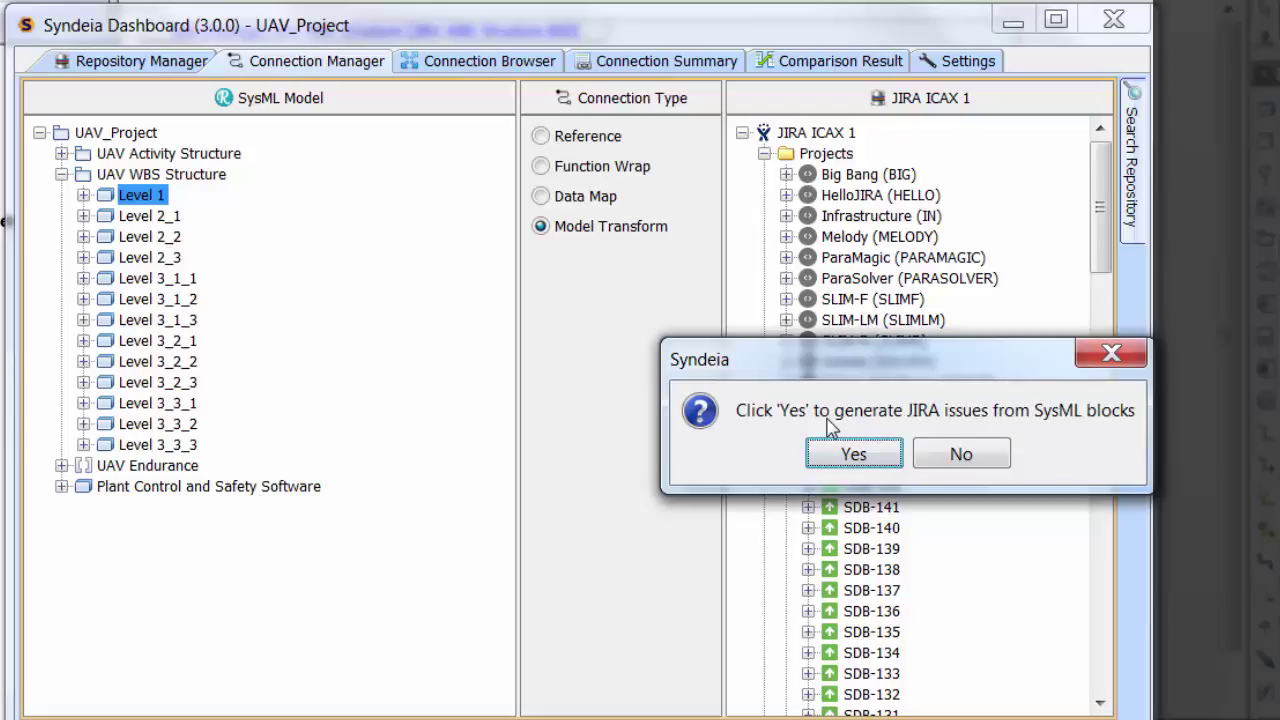
pyautogui.click(852, 454)
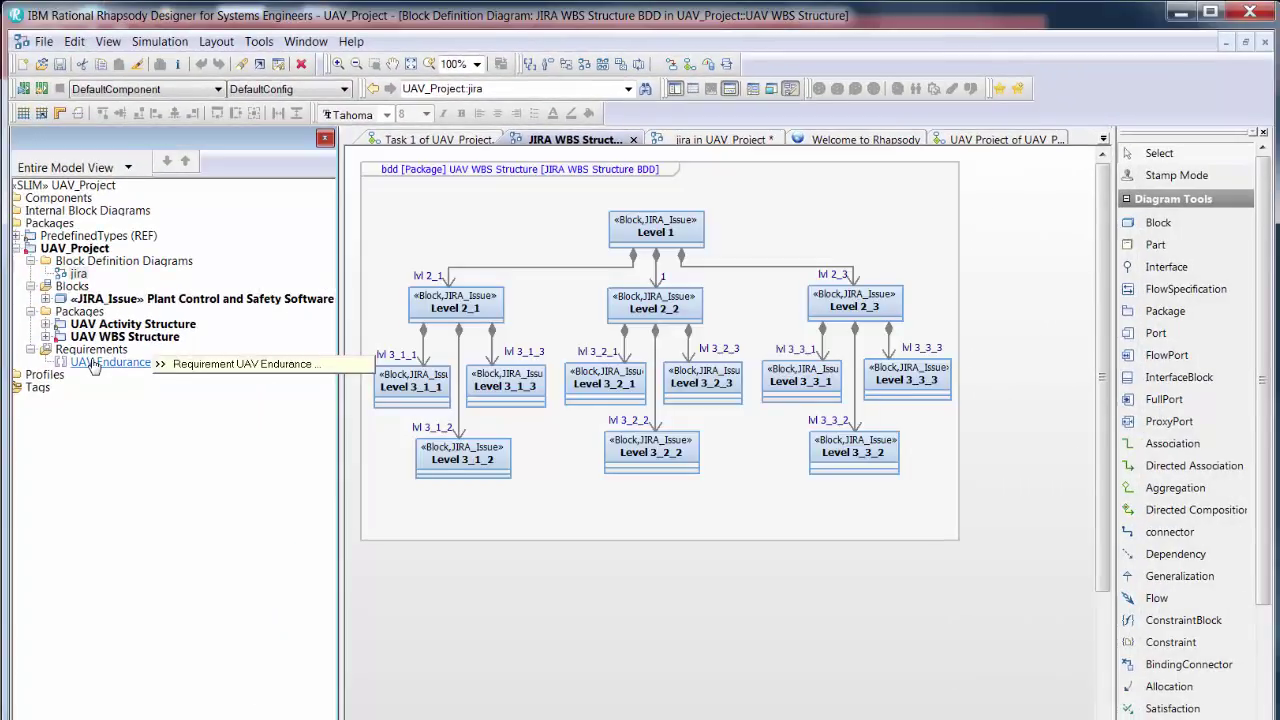
# Open UAV Endurance's Syndeia connected artifacts and check SDB-100 to open.
pyautogui.rightClick(92, 364)
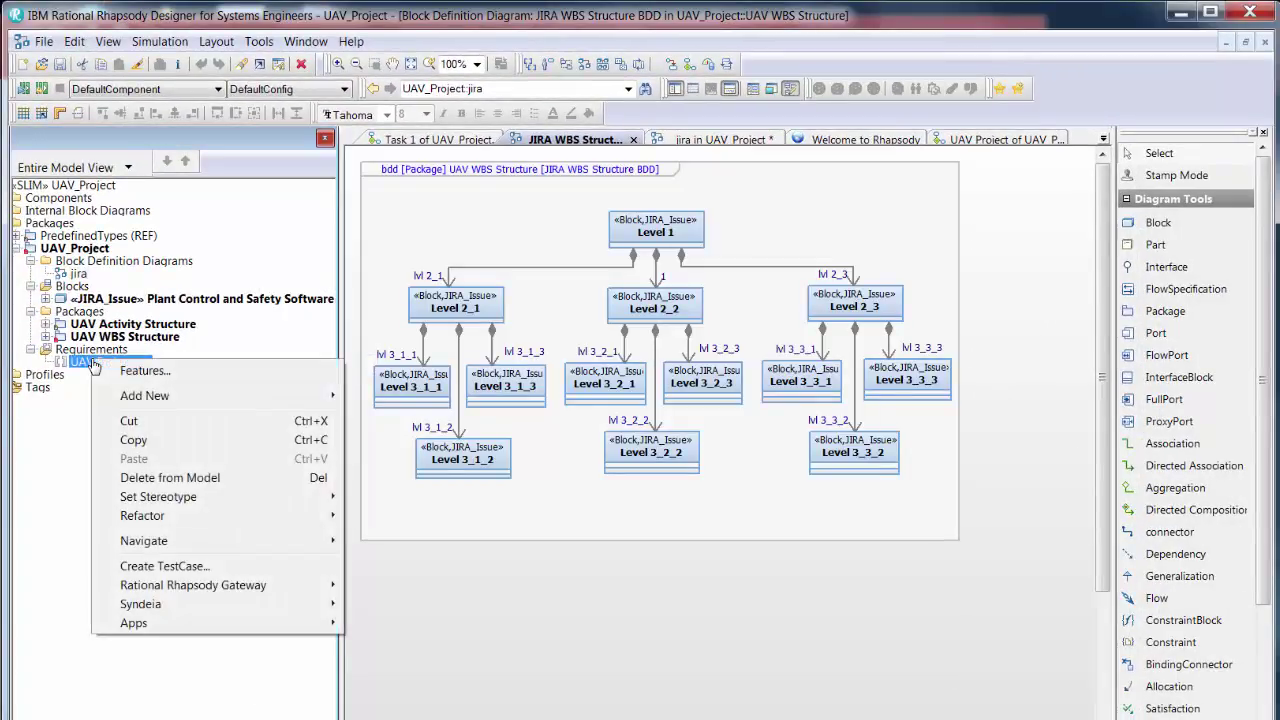
pyautogui.moveTo(140, 604)
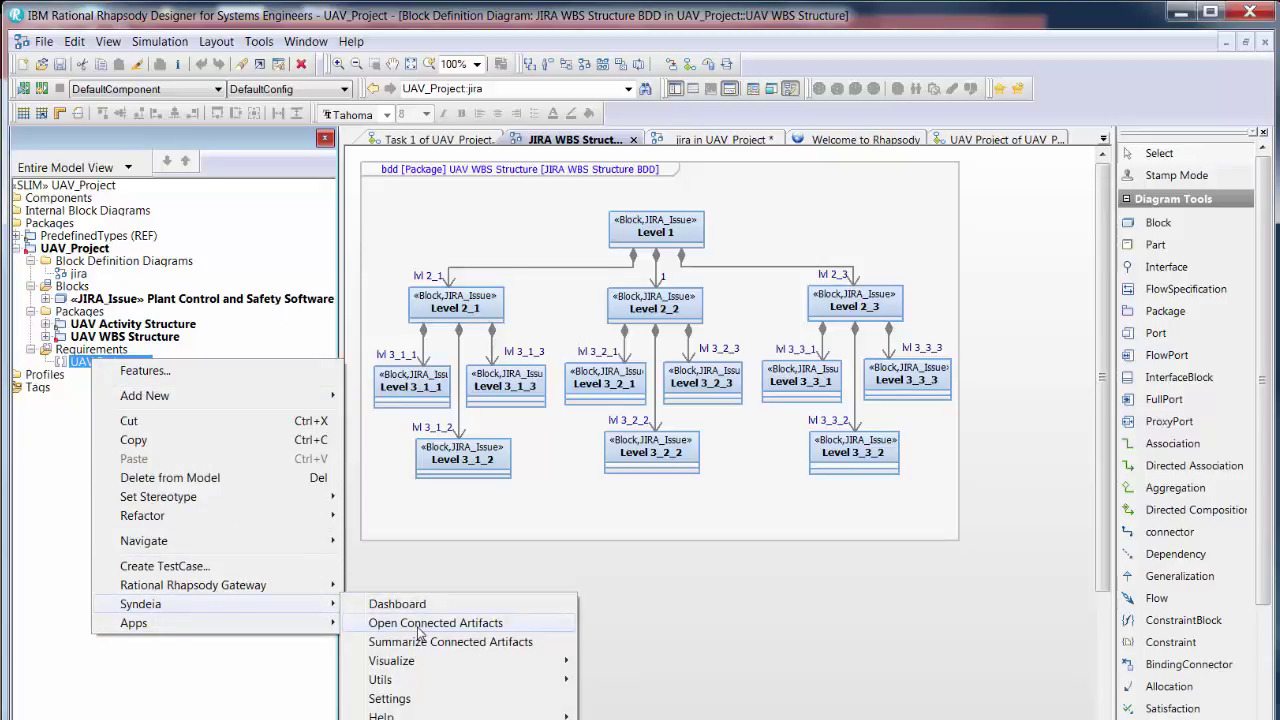
pyautogui.click(420, 628)
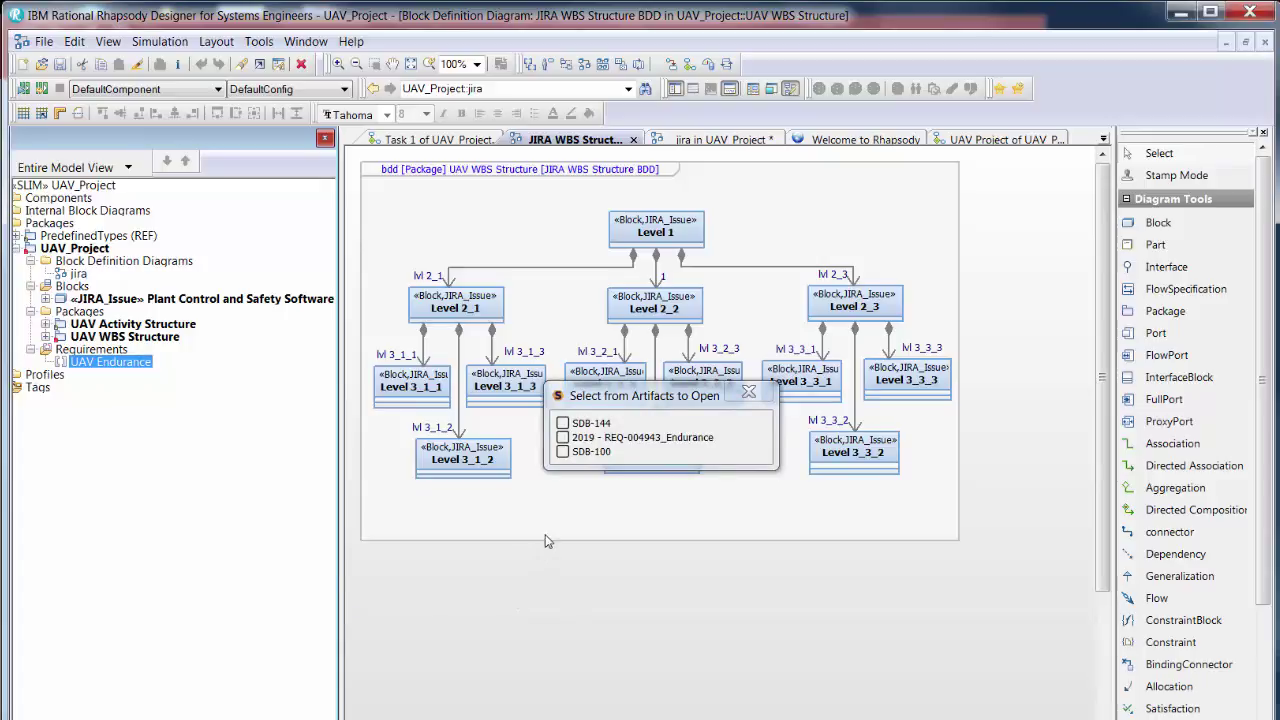
pyautogui.click(562, 452)
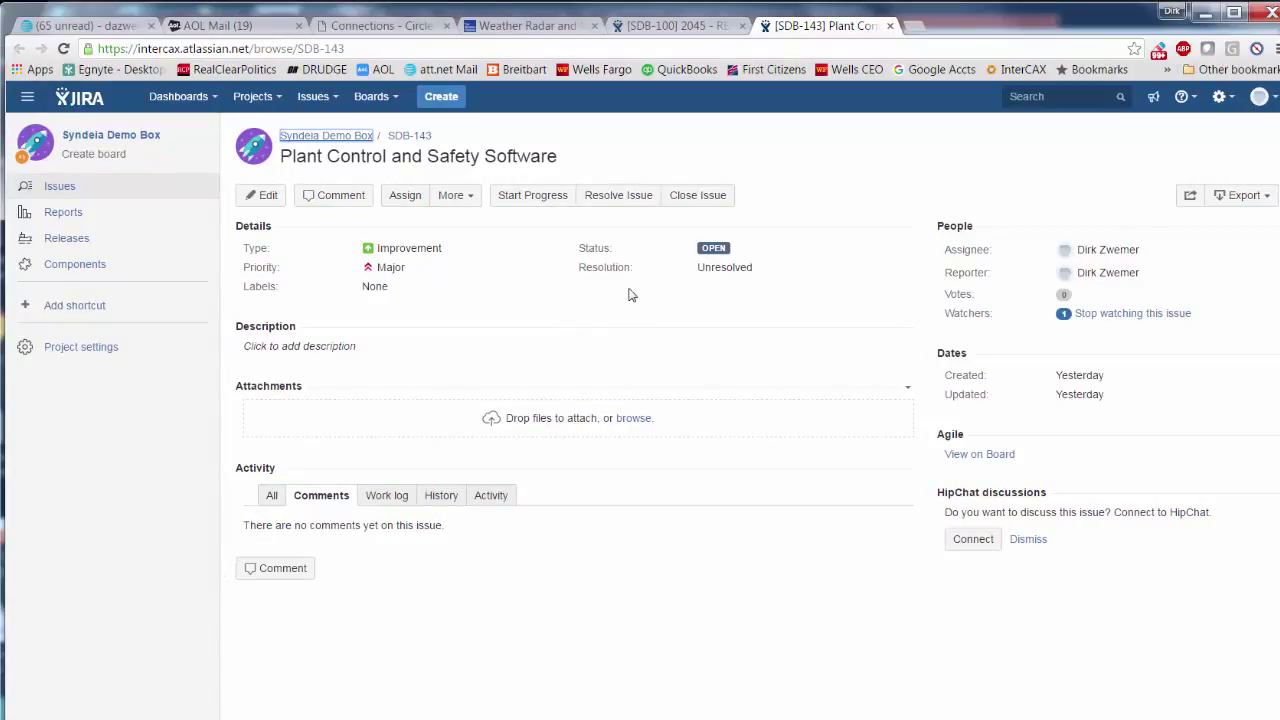
# Resolve SDB-143 in JIRA, keeping the resolution as Fixed.
pyautogui.click(627, 197)
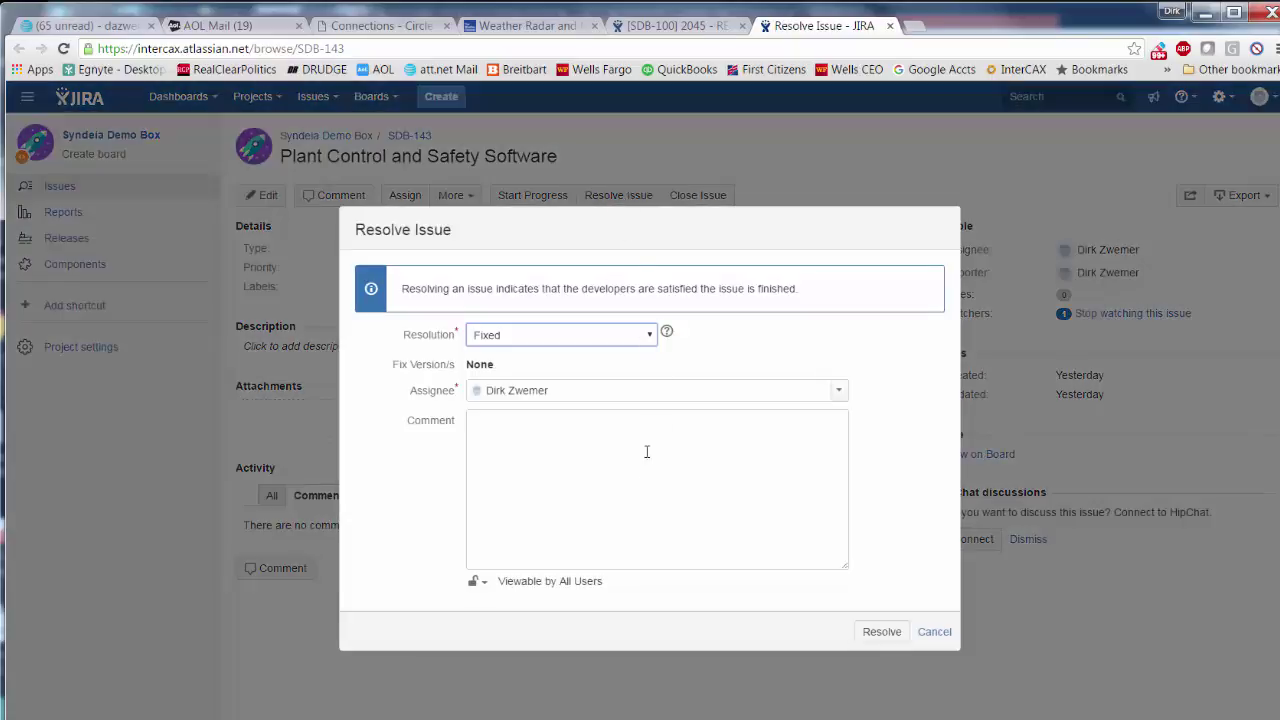
pyautogui.click(873, 633)
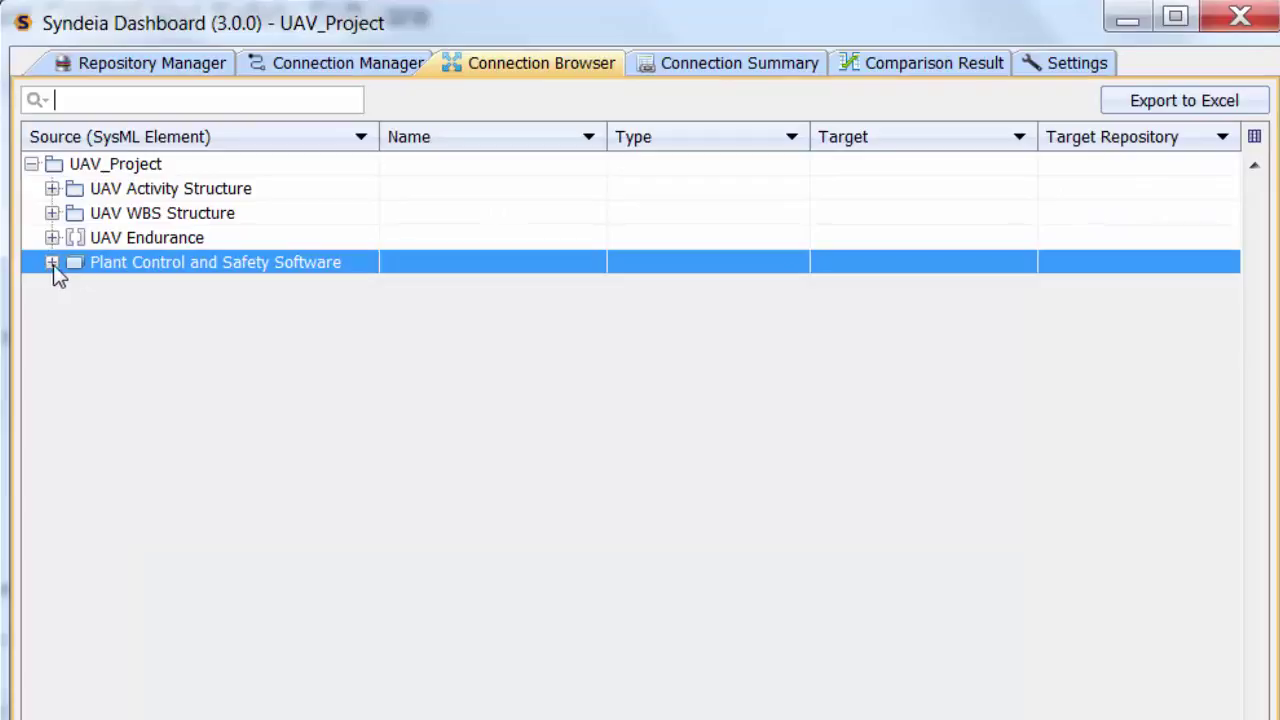
# Compare Plant Control and Safety Software with SDB-143, revealing status Open versus Resolved.
pyautogui.click(51, 264)
pyautogui.rightClick(531, 290)
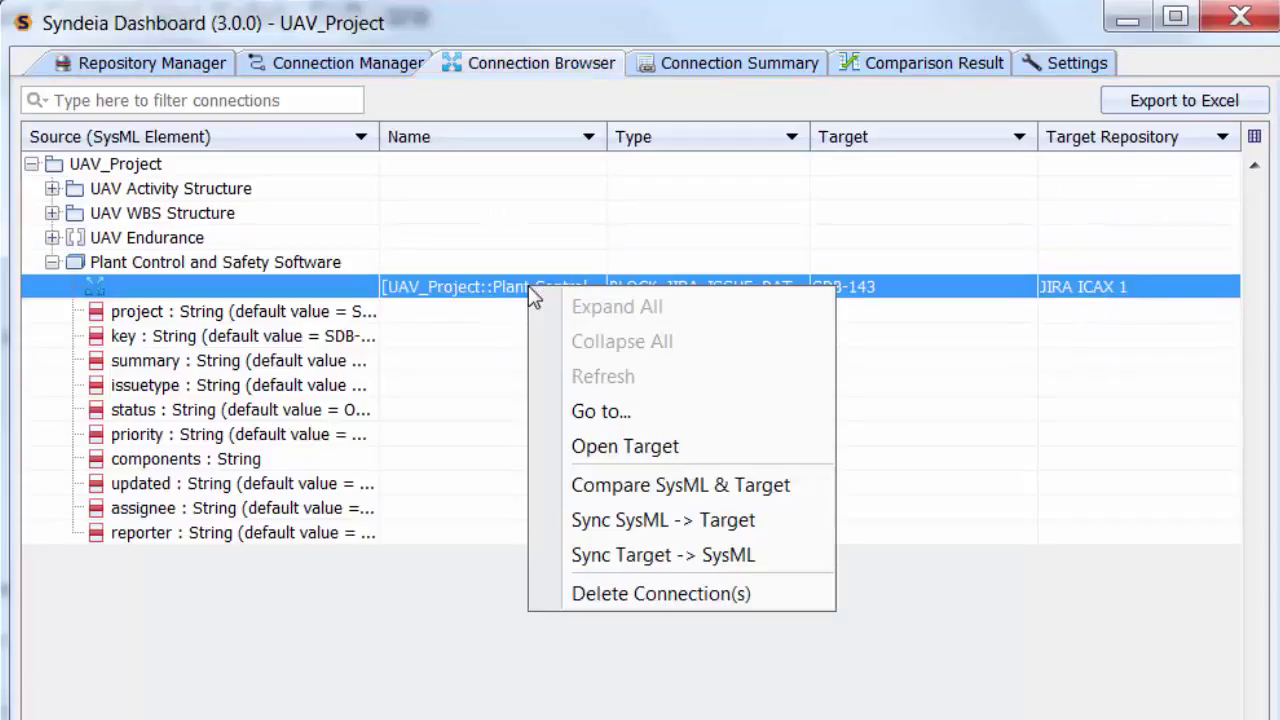
pyautogui.click(630, 482)
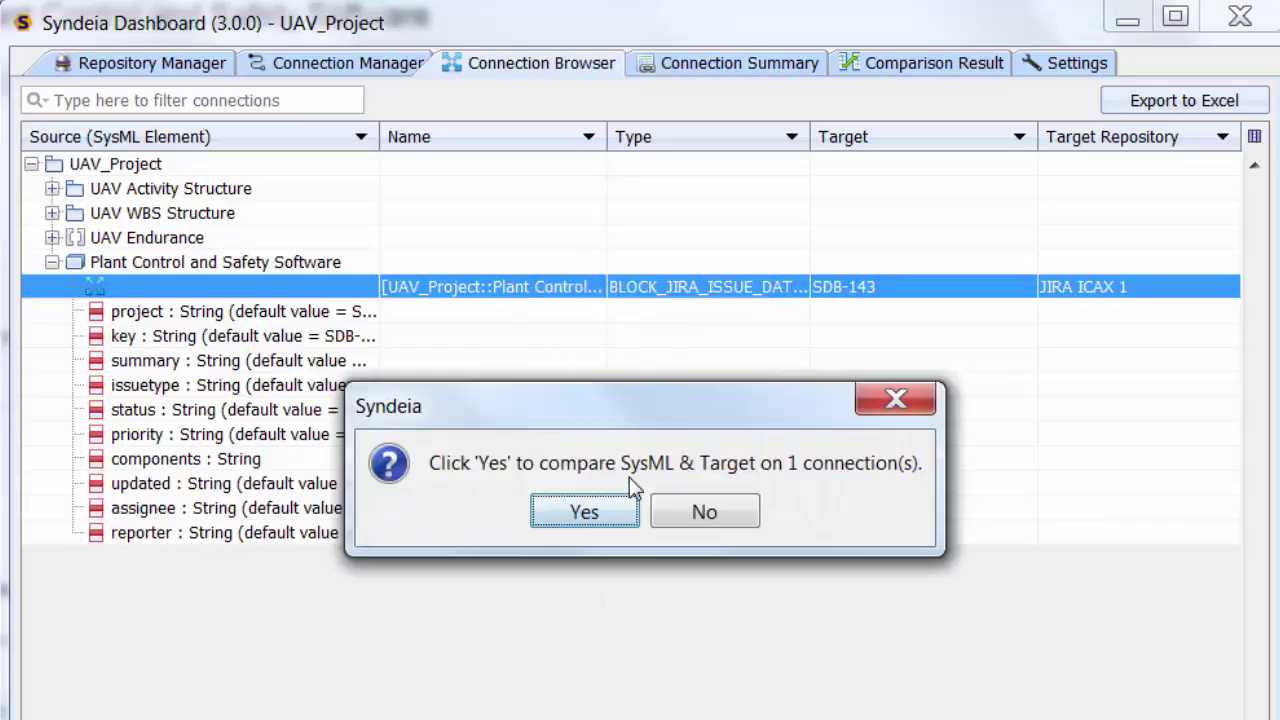
pyautogui.click(590, 512)
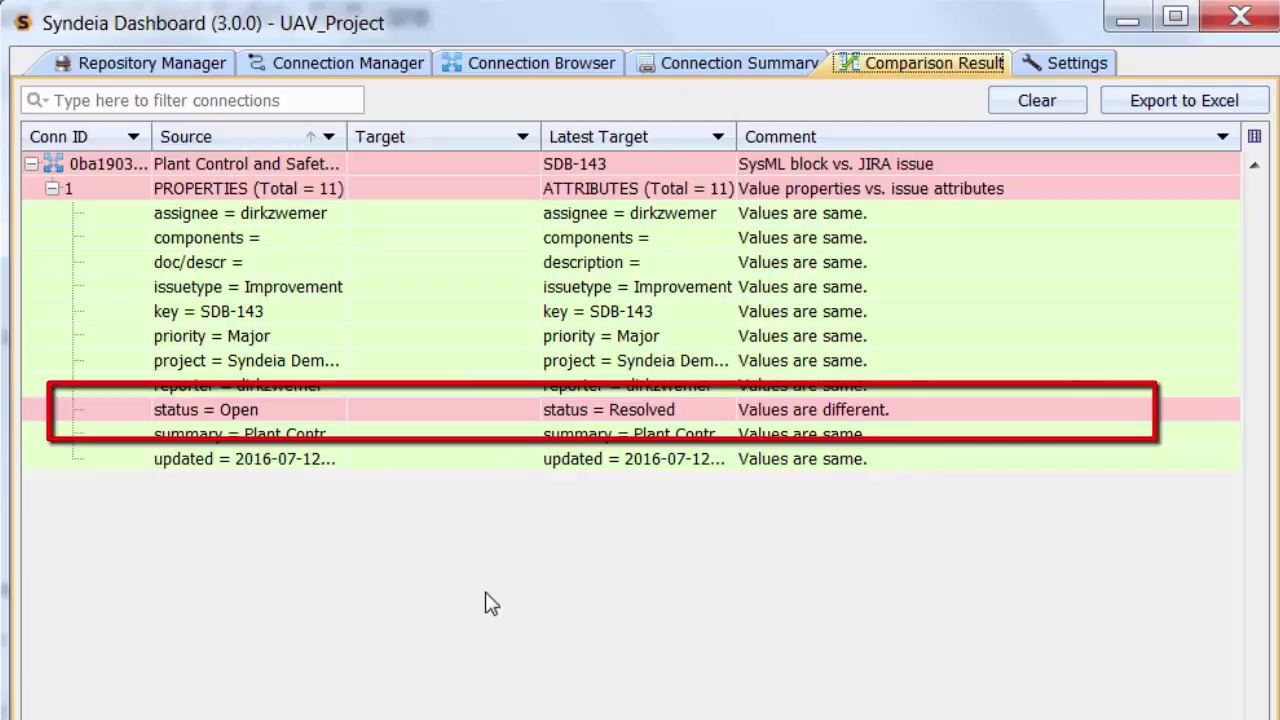
pyautogui.click(476, 62)
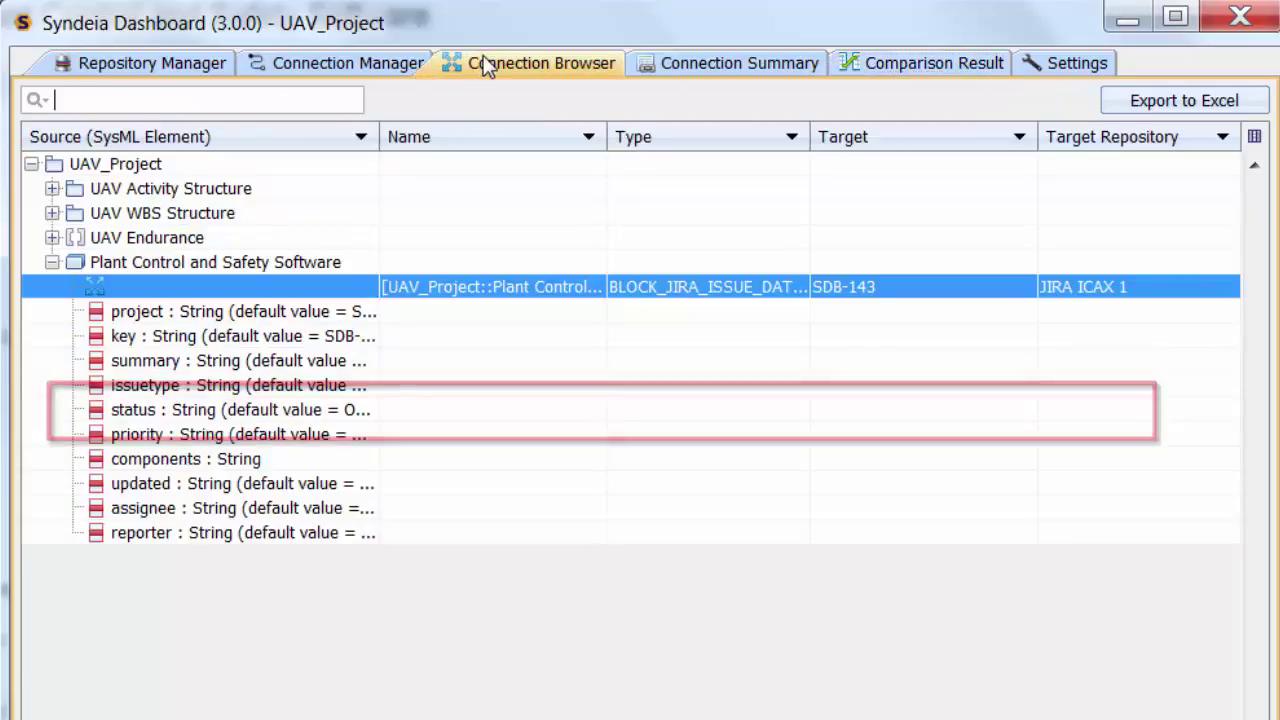
# Sync SDB-143 into Plant Control and Safety Software so its status becomes Resolved.
pyautogui.rightClick(424, 301)
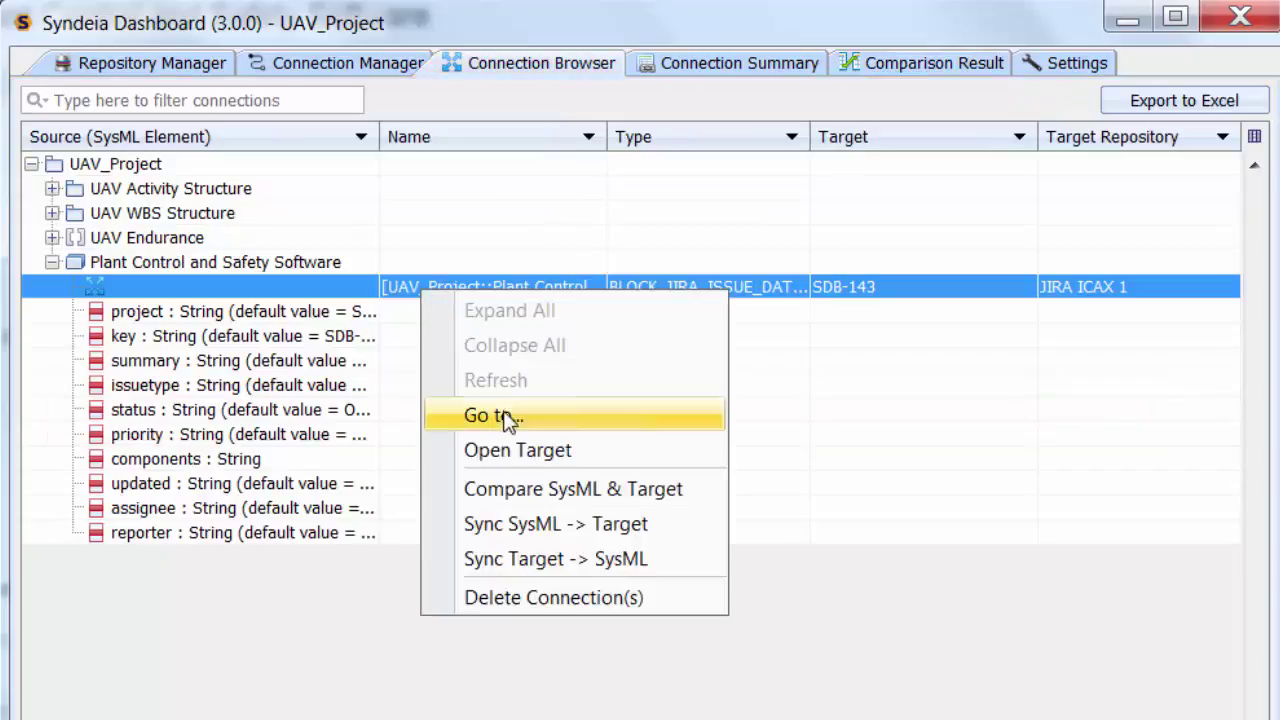
pyautogui.click(523, 552)
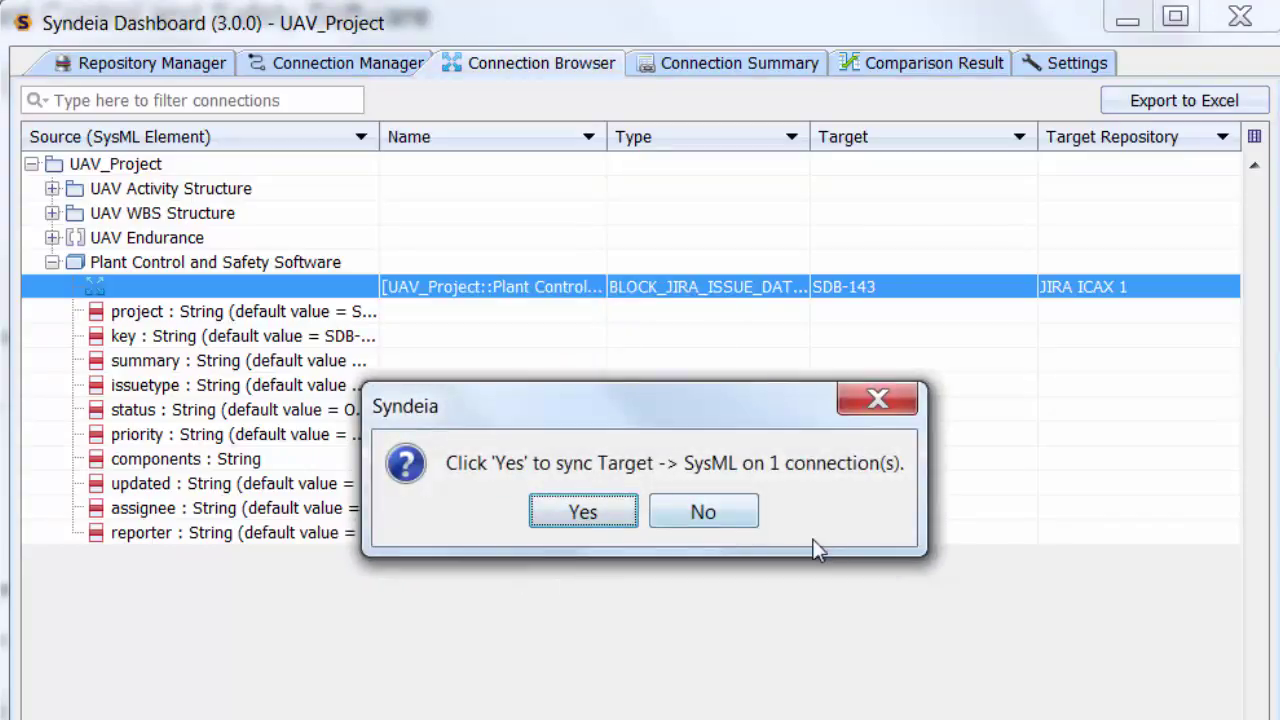
pyautogui.click(585, 513)
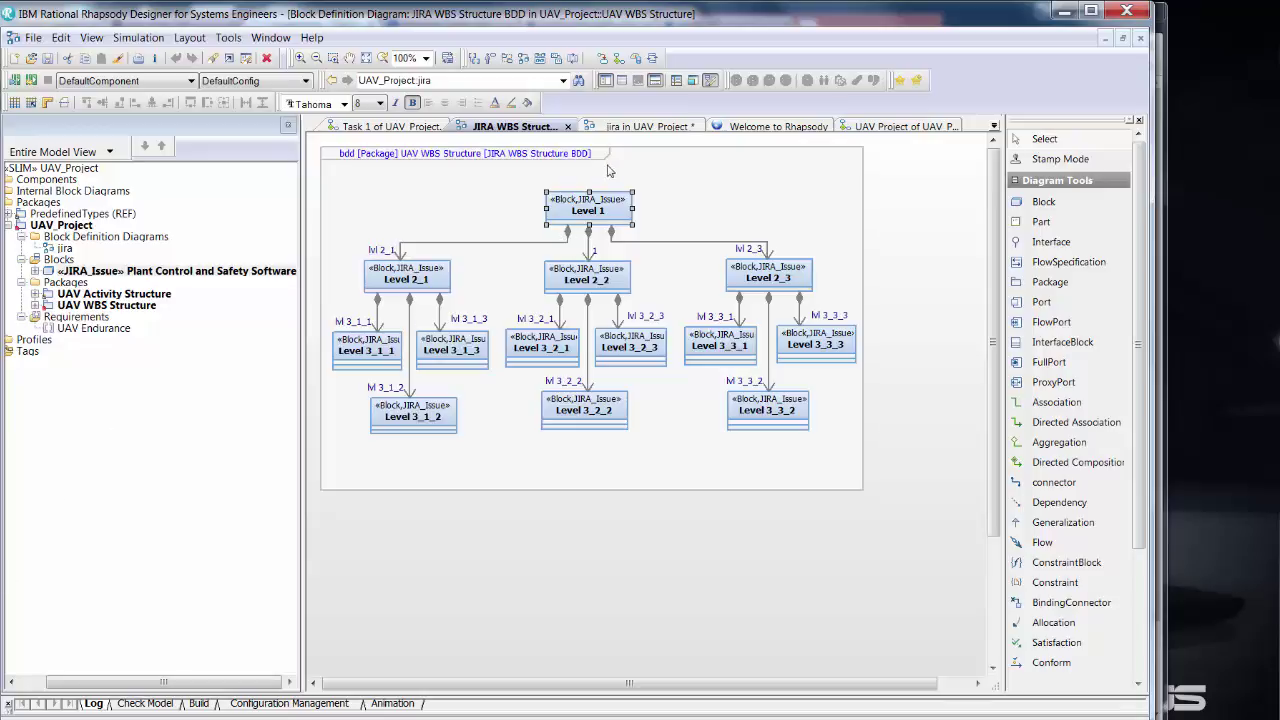
# Summarize the 13 JIRA issues connected to the Level 1 UAV WBS block via Syndeia.
pyautogui.rightClick(590, 195)
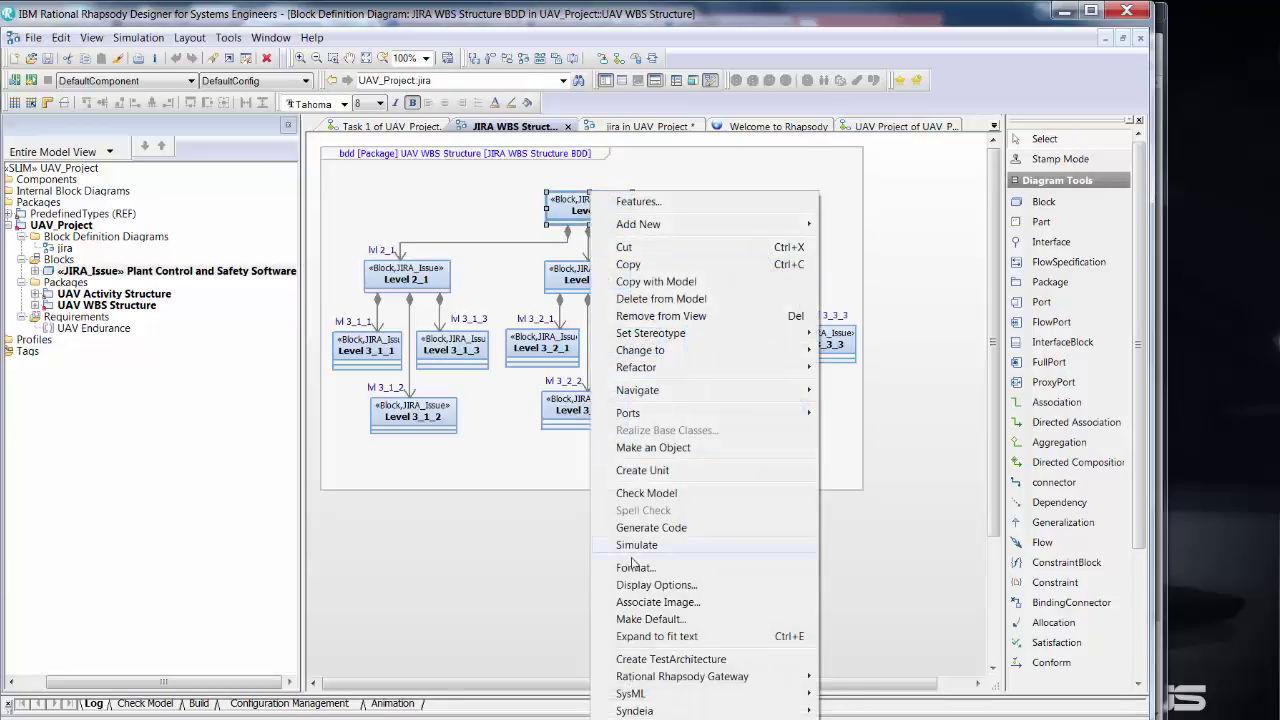
pyautogui.moveTo(634, 710)
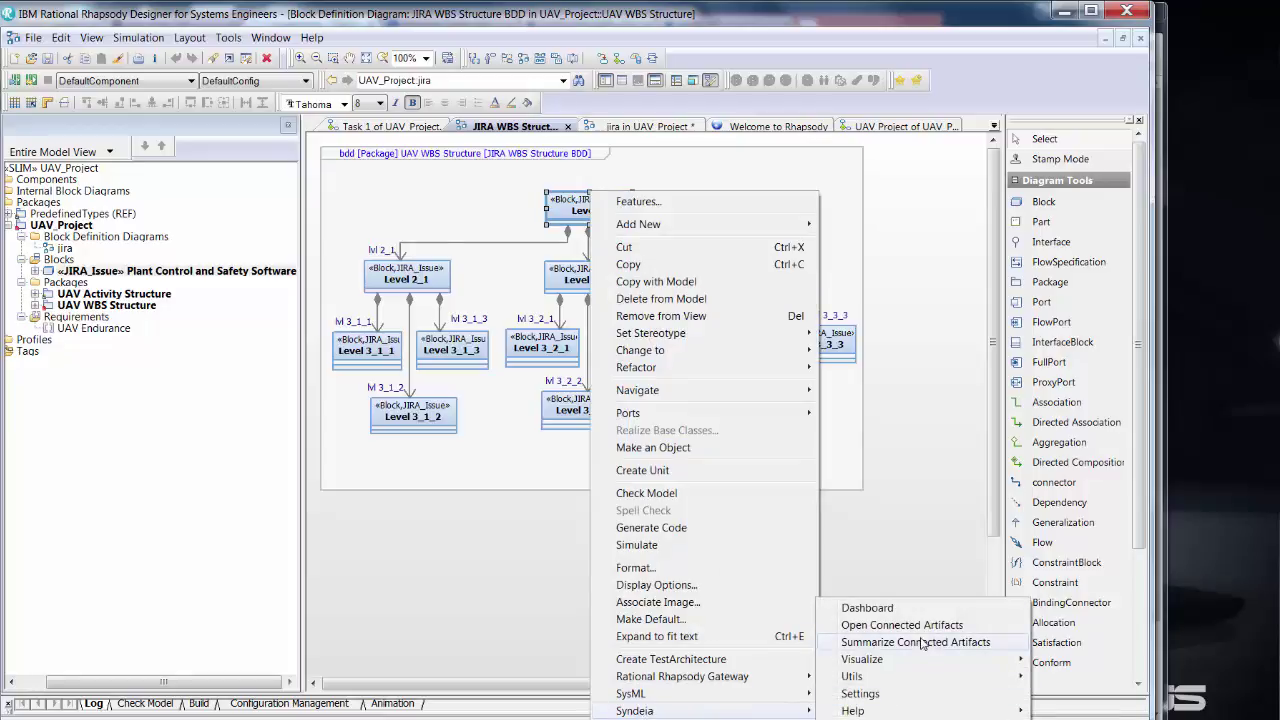
pyautogui.click(922, 643)
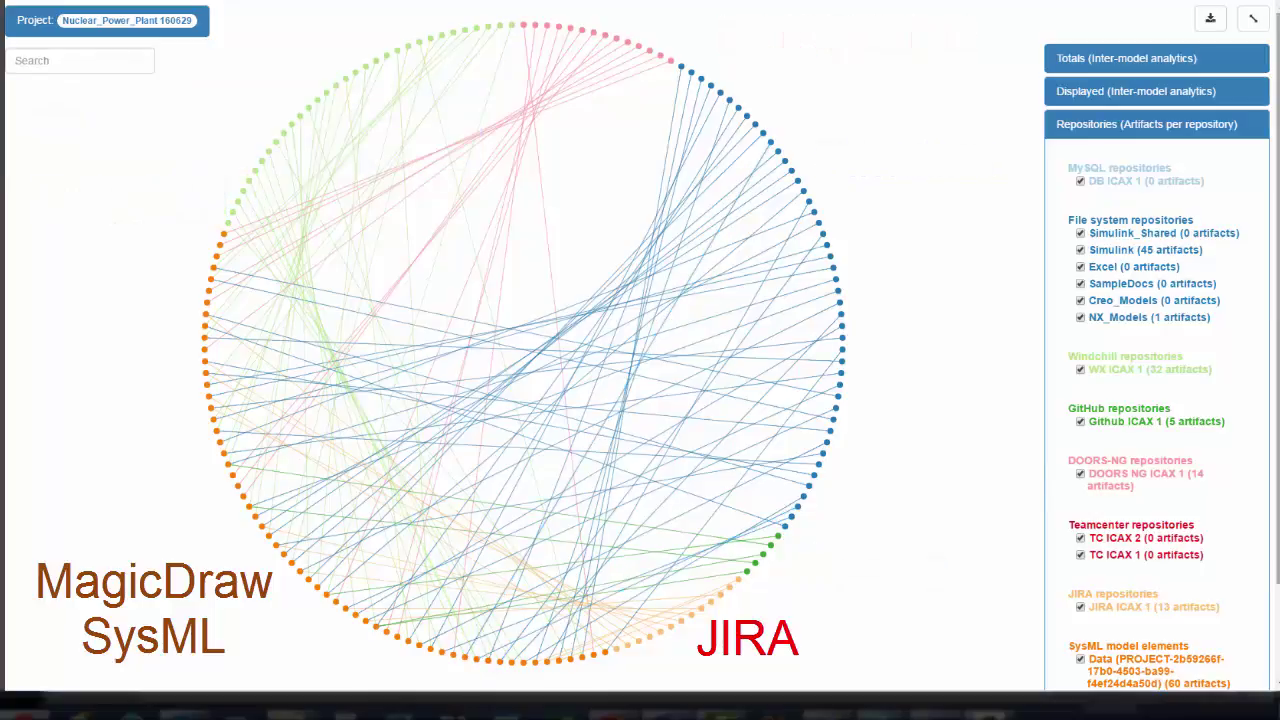
# Hide the DB ICAX 1, Simulink, NX_Models, WX ICAX 1, Github and DOORS NG repositories from the graph.
pyautogui.click(1080, 181)
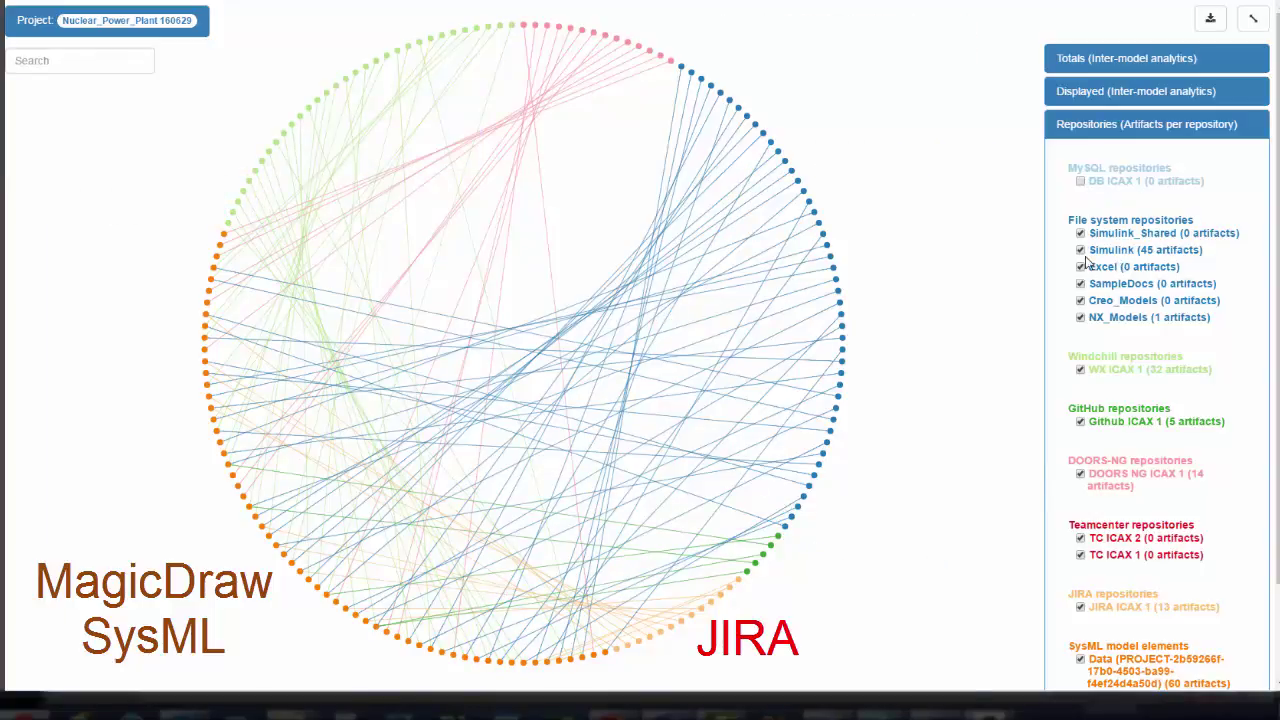
pyautogui.click(1080, 250)
pyautogui.click(1080, 317)
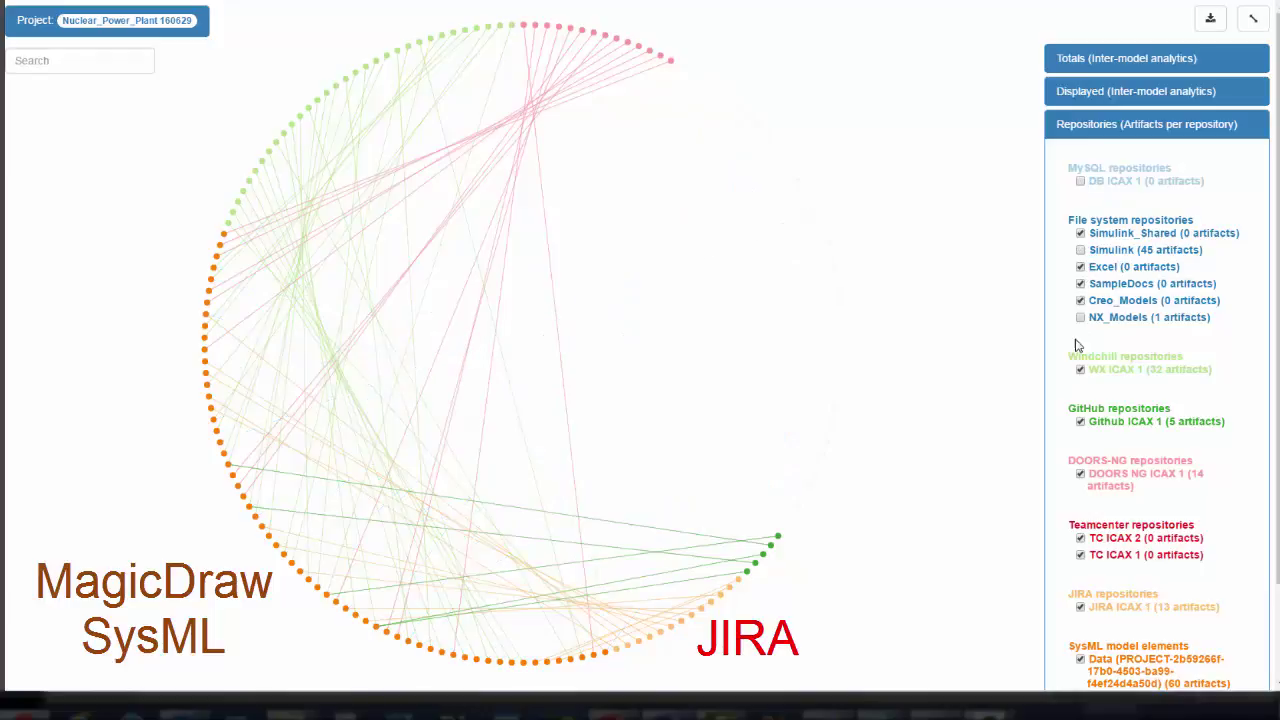
pyautogui.click(1080, 370)
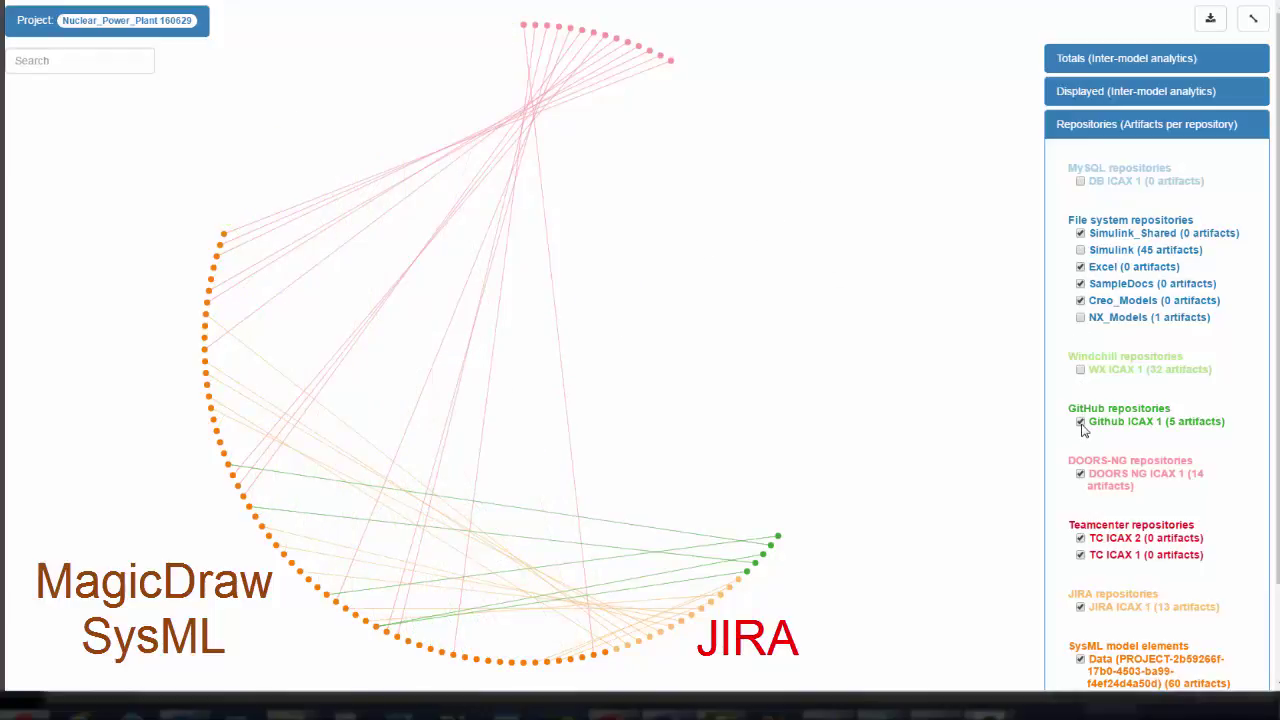
pyautogui.click(1080, 421)
pyautogui.click(1080, 473)
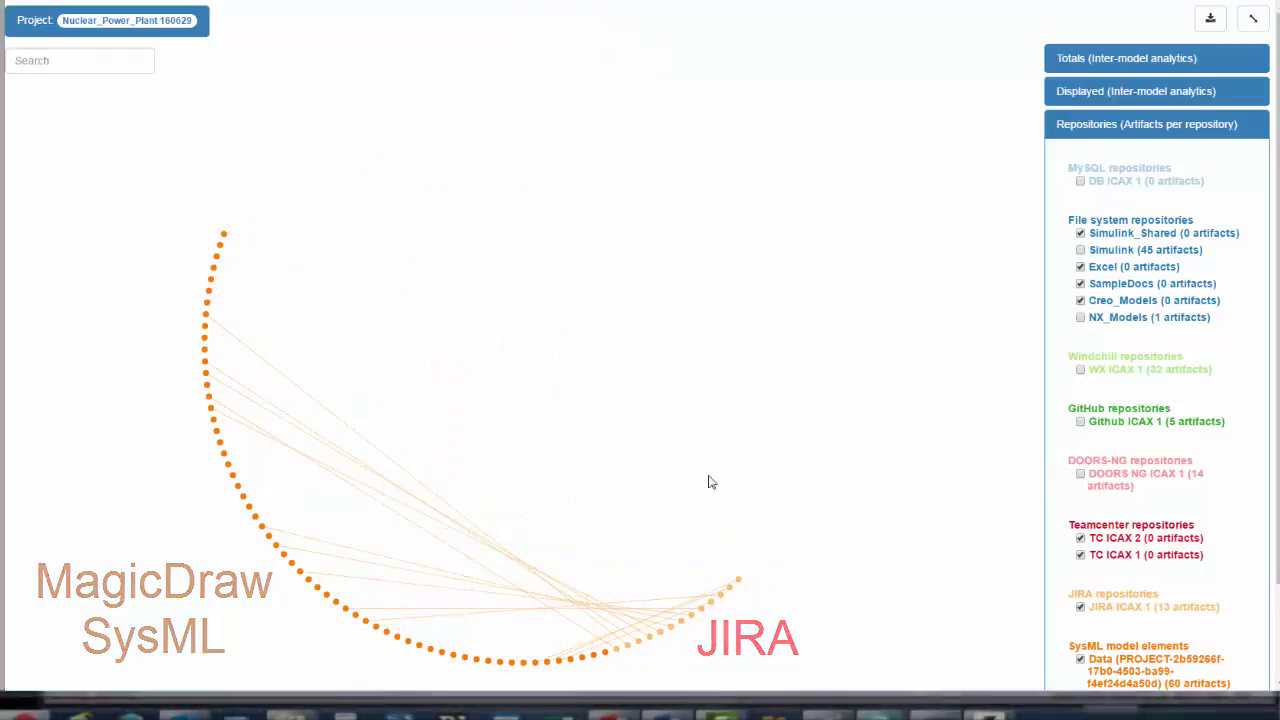
pyautogui.click(590, 478)
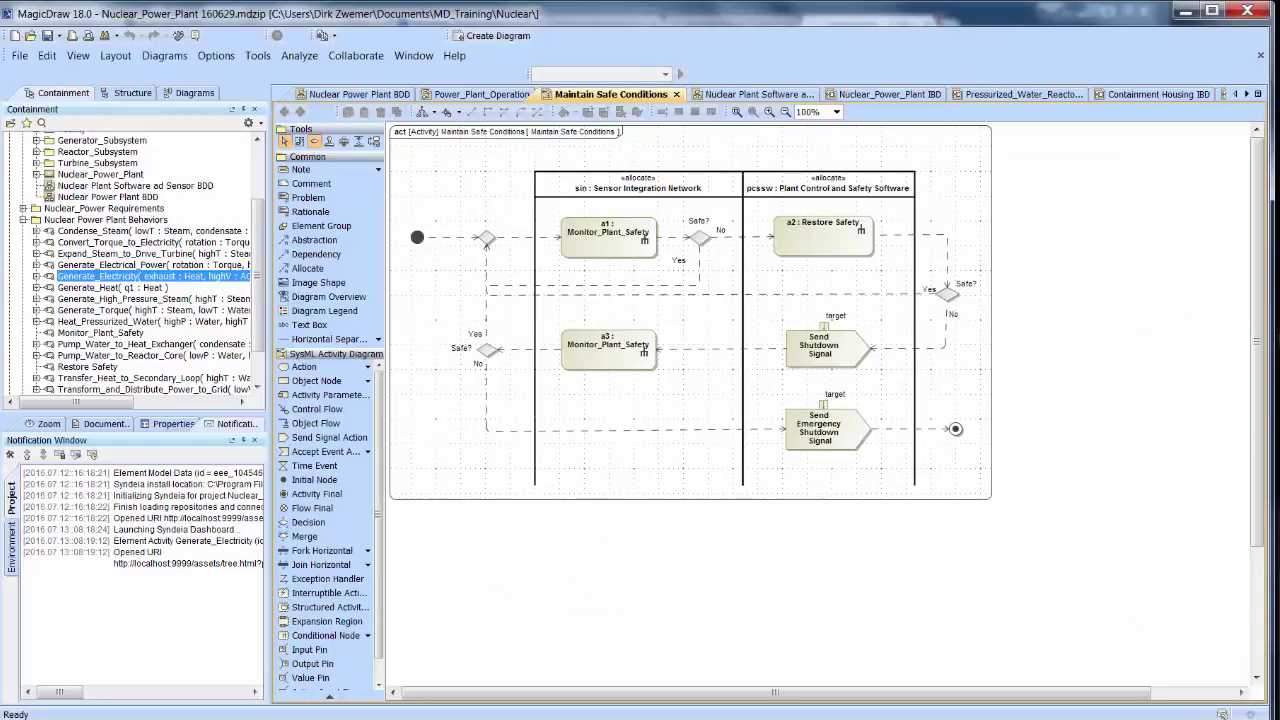
# Show Generate_Electricity's neighboring artifacts as a Syndeia tree-layout graph.
pyautogui.rightClick(77, 281)
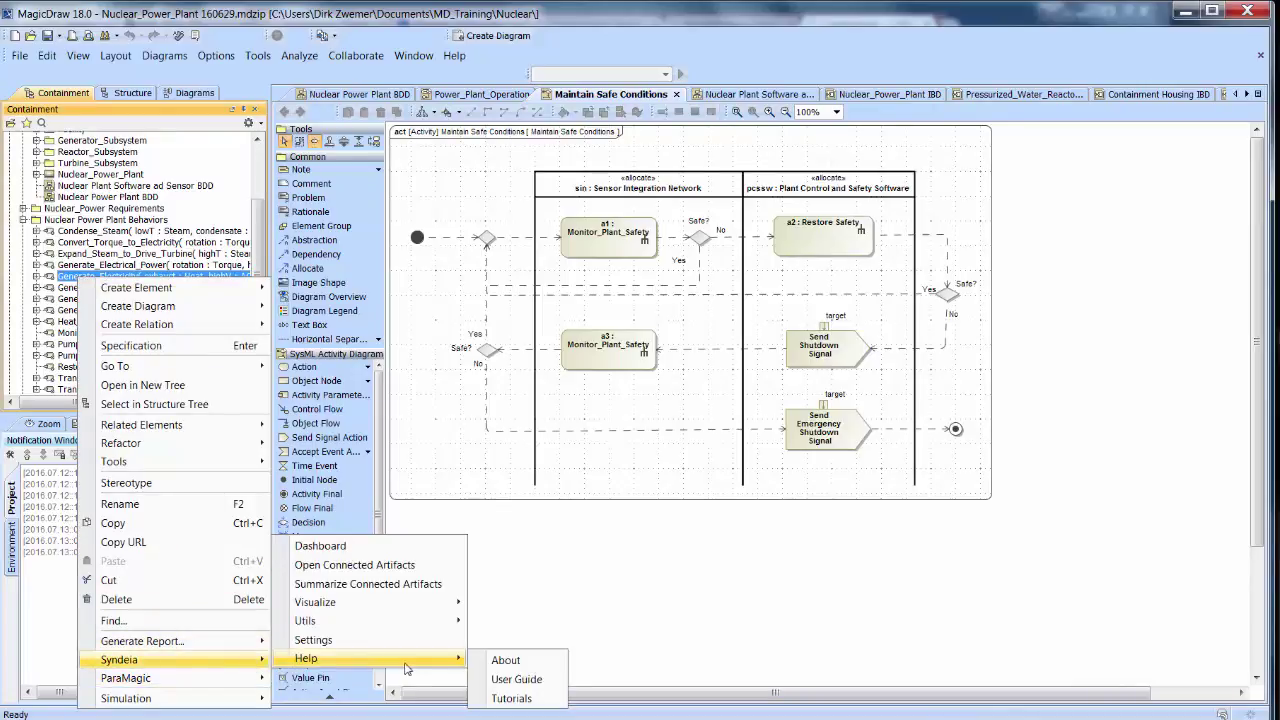
pyautogui.moveTo(315, 602)
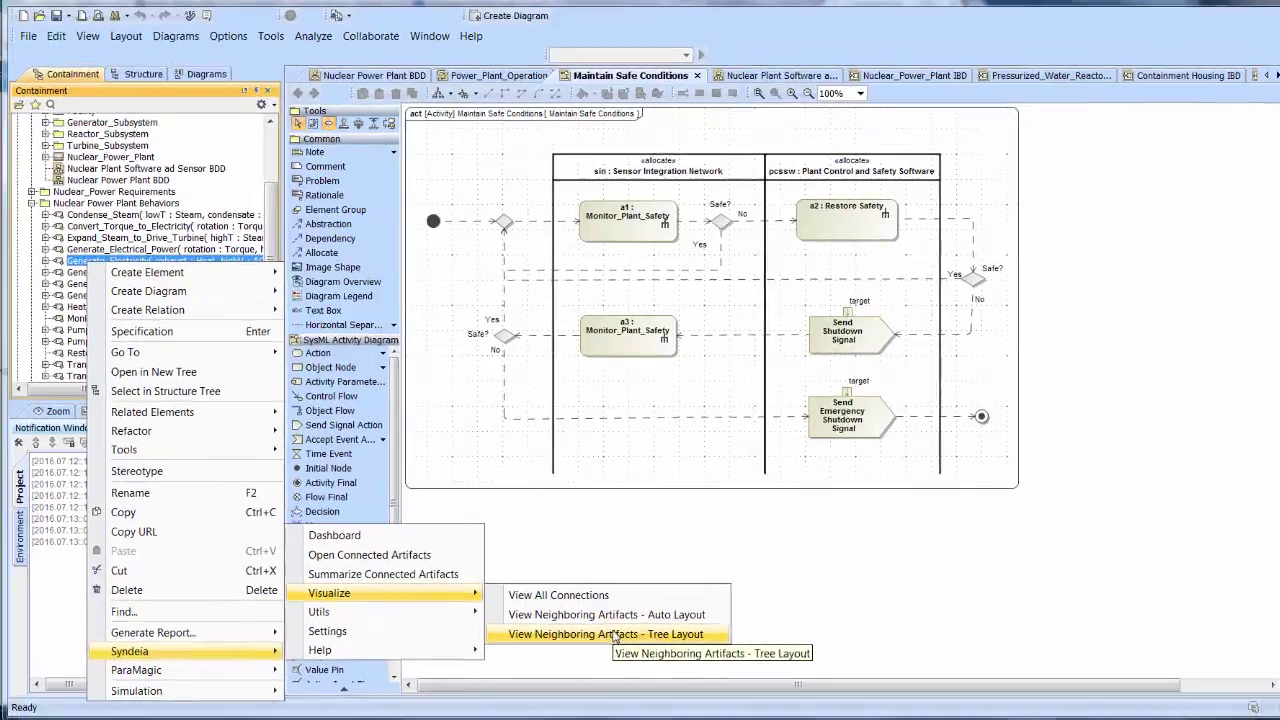
pyautogui.click(595, 643)
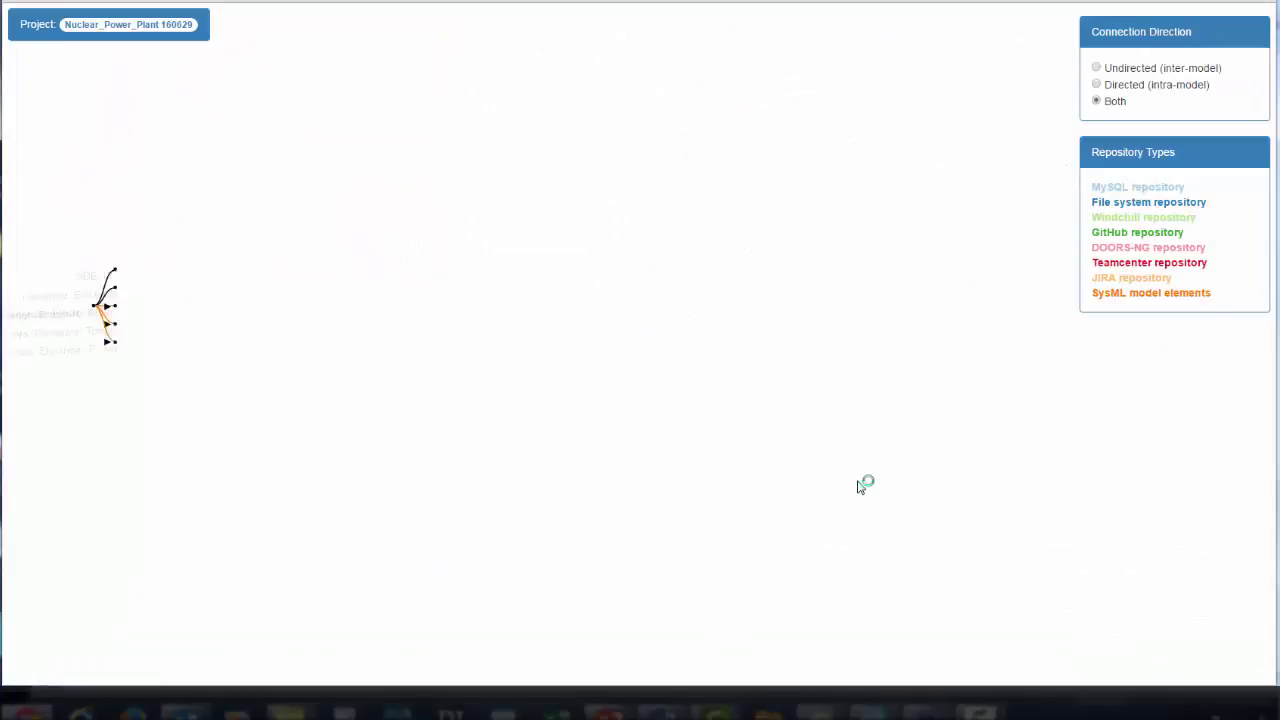
# Expand Generate_High_Pressure_Steam, Heat_Pressurized_Water and Reactor_Core to reveal JIRA issue SDB-139.
pyautogui.moveTo(95, 264); pyautogui.dragTo(78, 266)
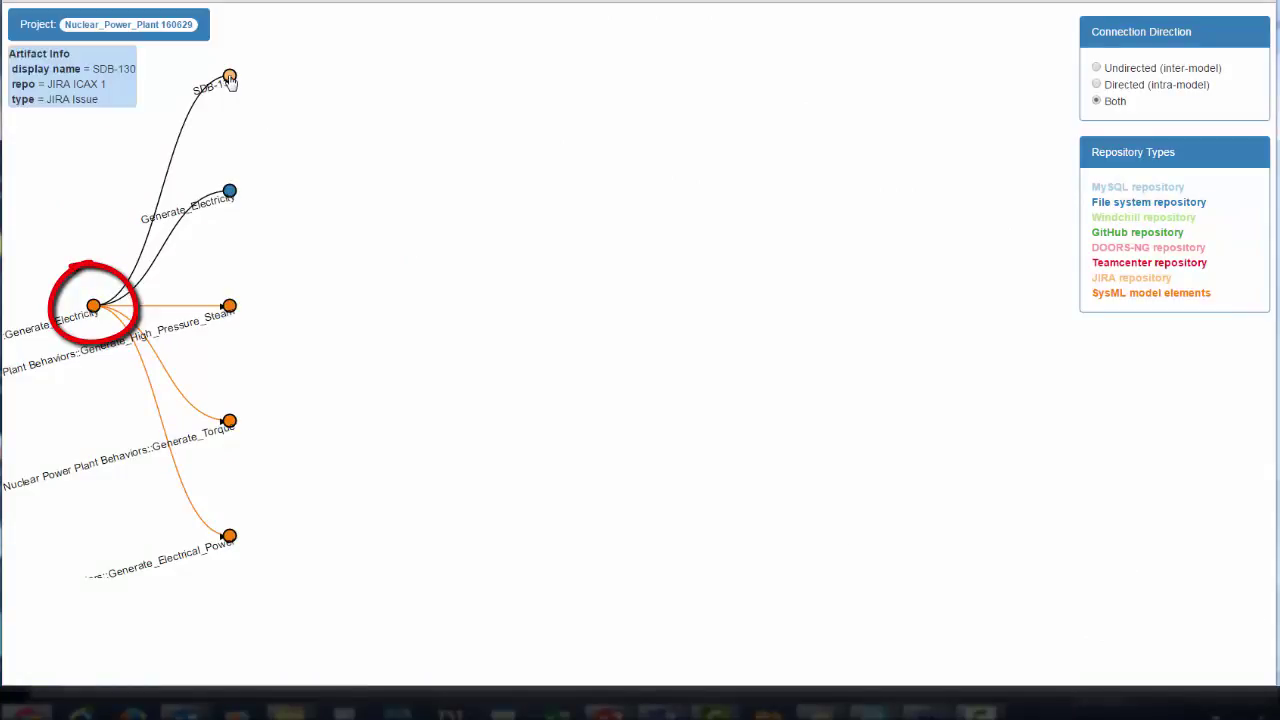
pyautogui.moveTo(228, 42); pyautogui.dragTo(258, 50)
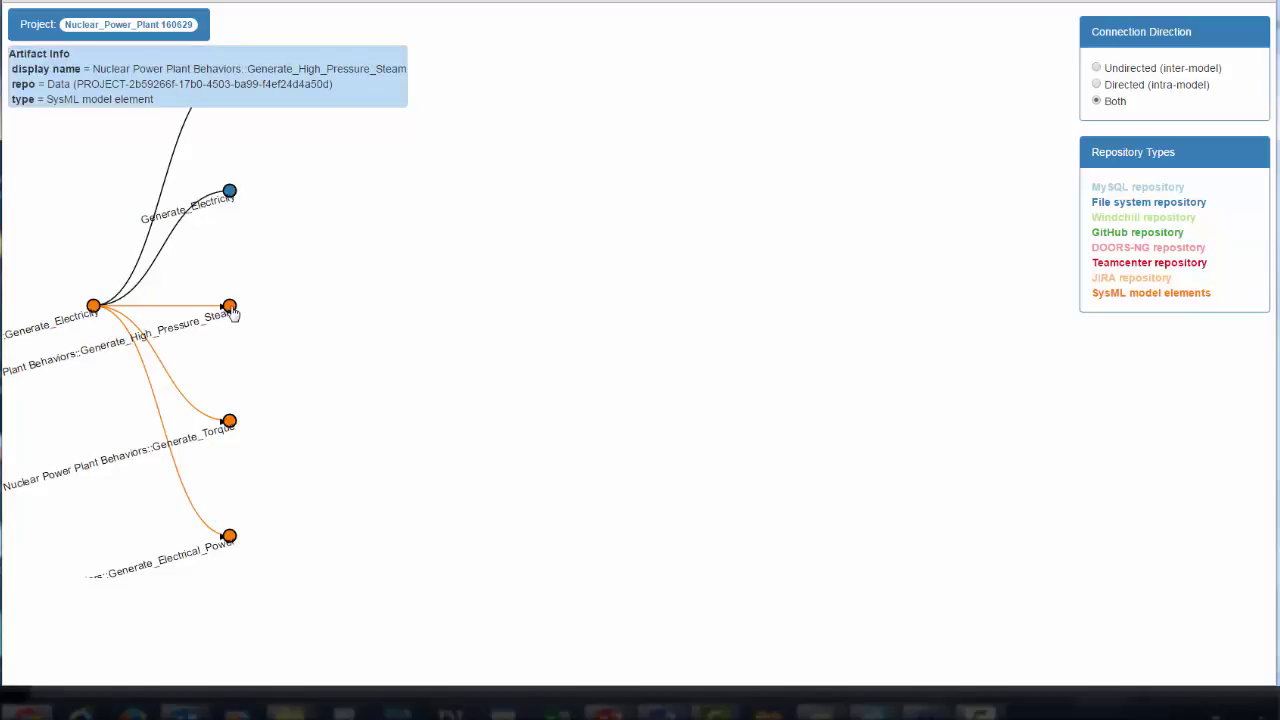
pyautogui.click(231, 312)
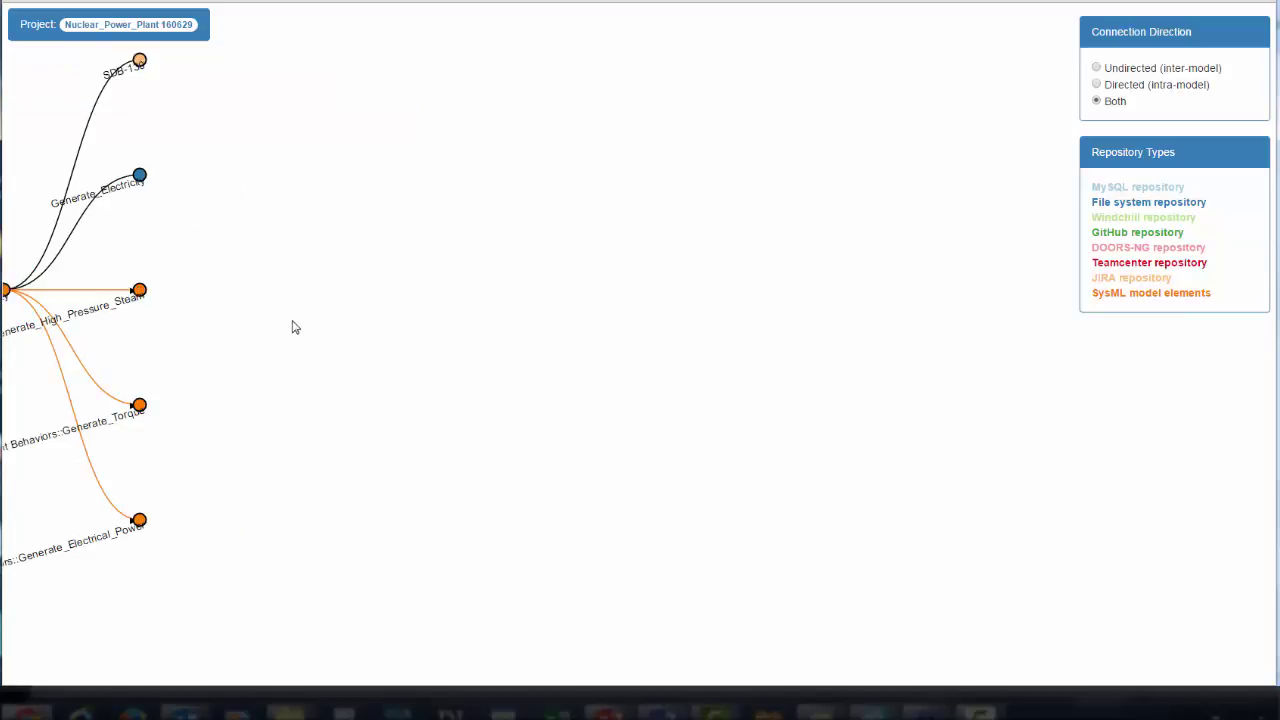
pyautogui.click(137, 292)
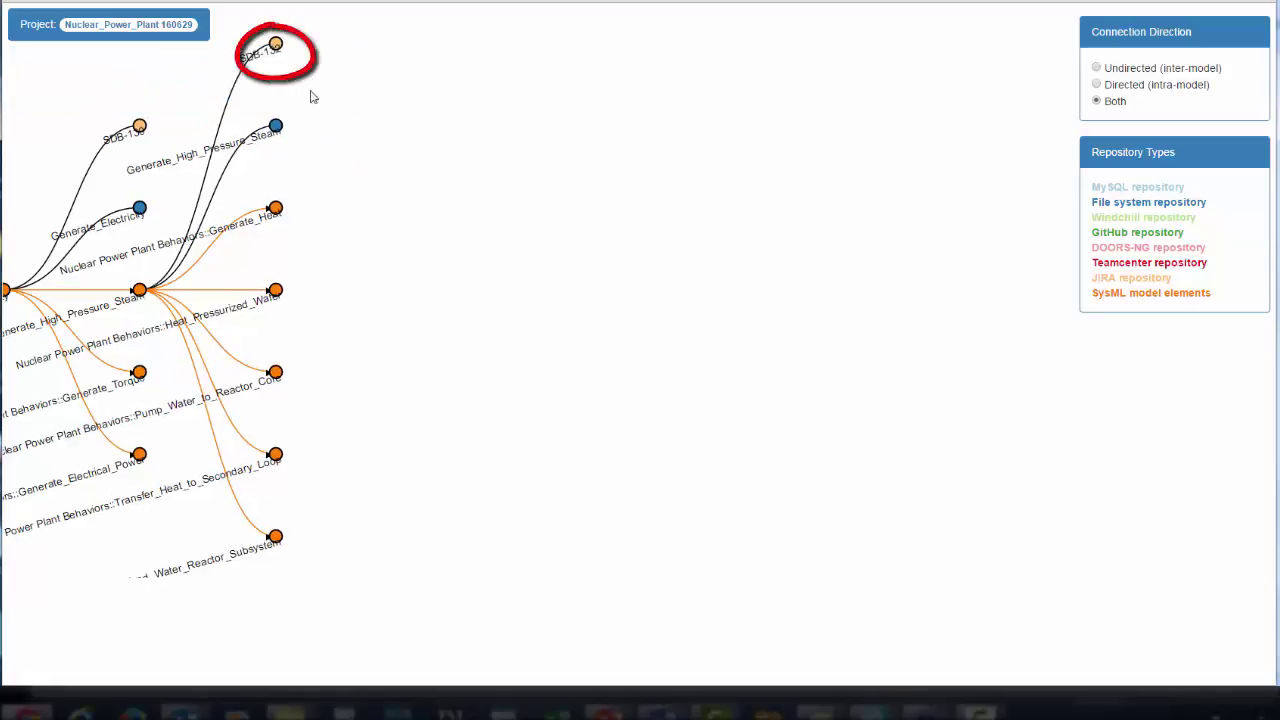
pyautogui.click(277, 291)
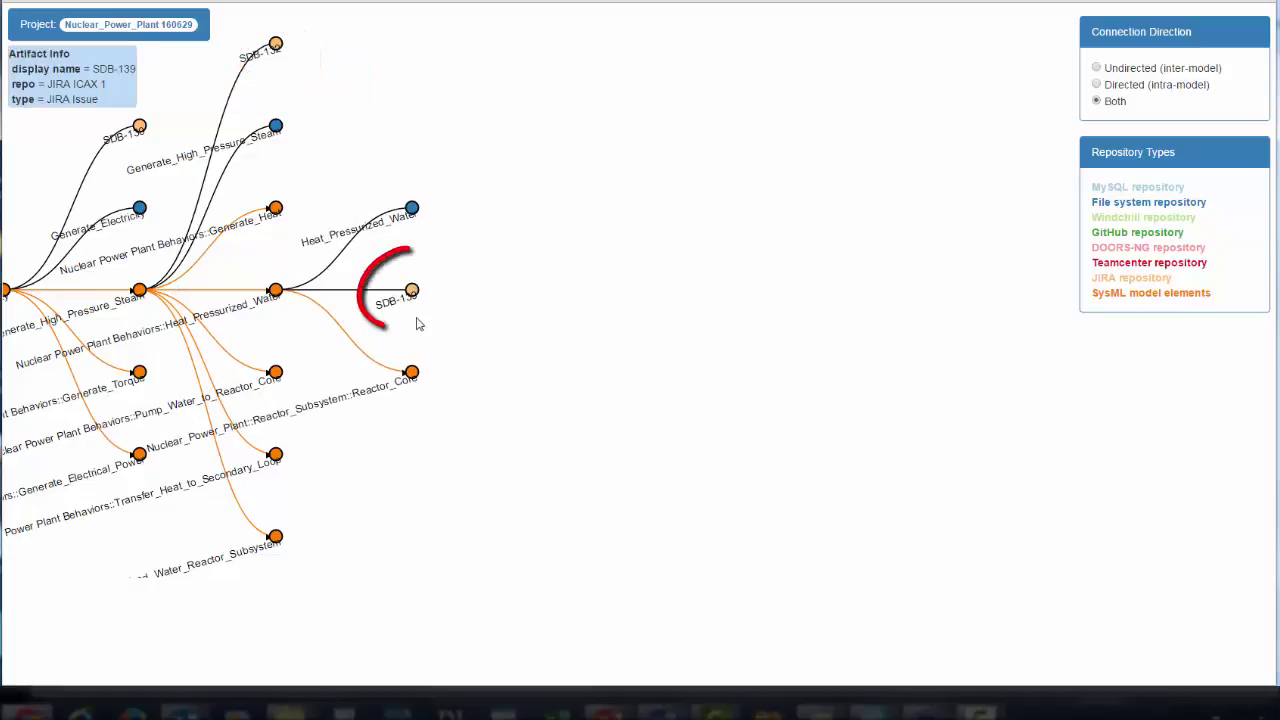
pyautogui.click(413, 375)
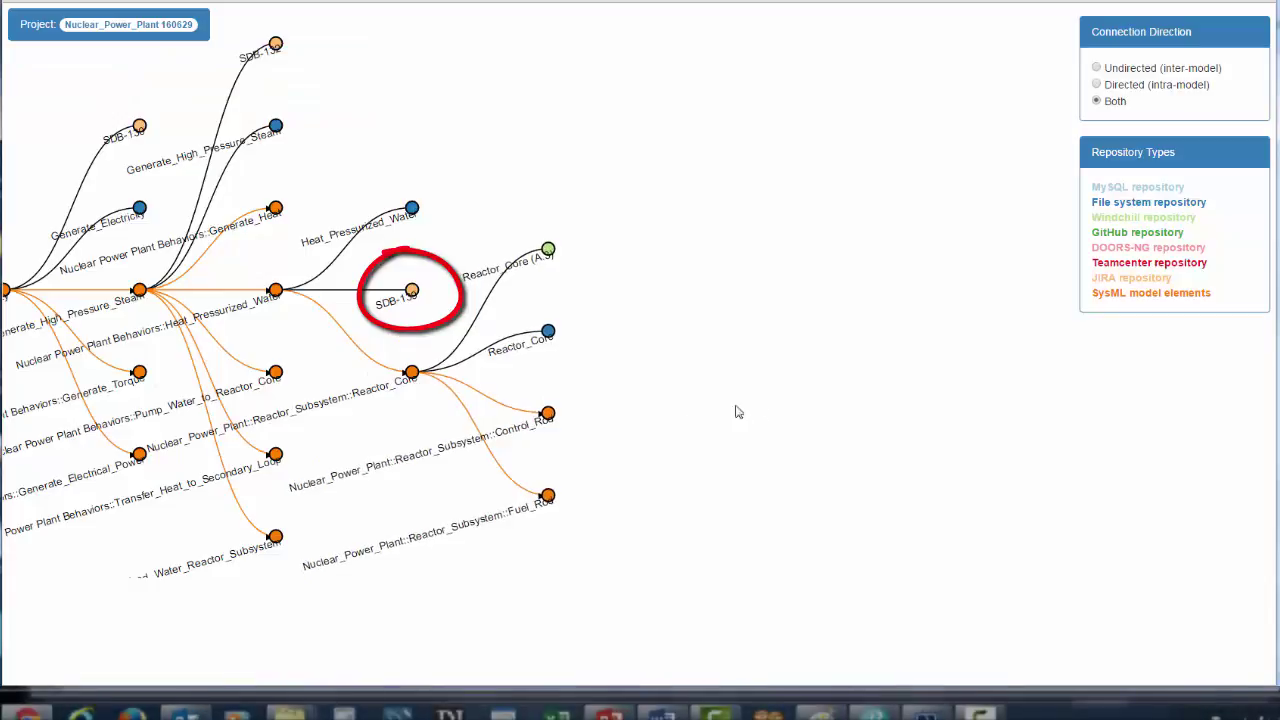